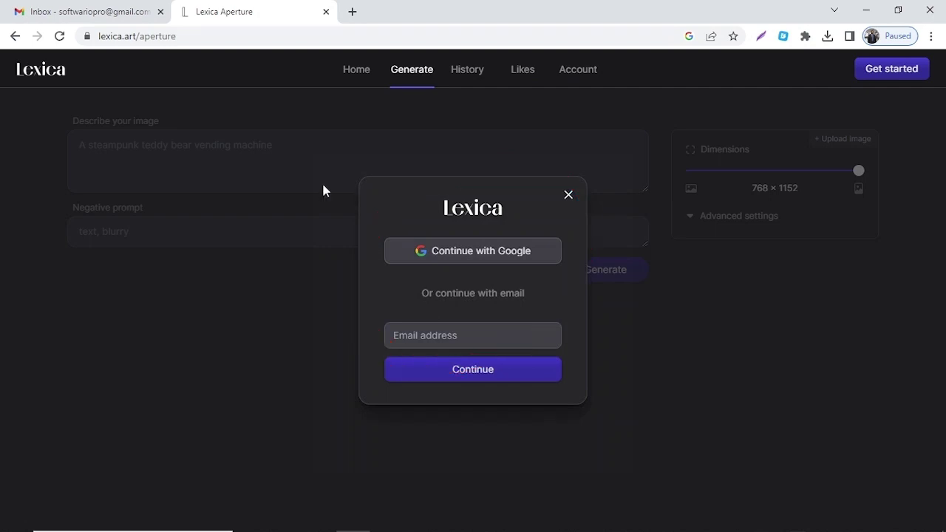
- Sign in to Lexica with the signed-in Google account
left_click(484, 252)
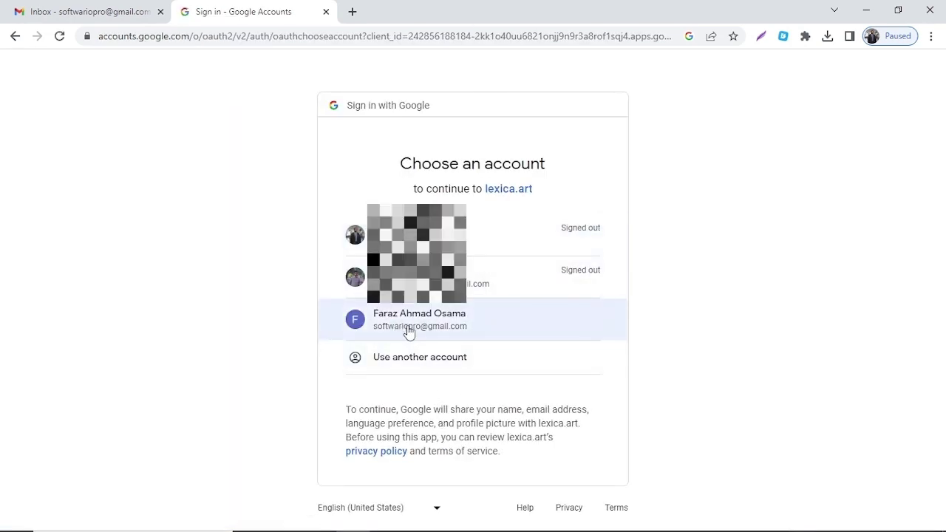
left_click(414, 329)
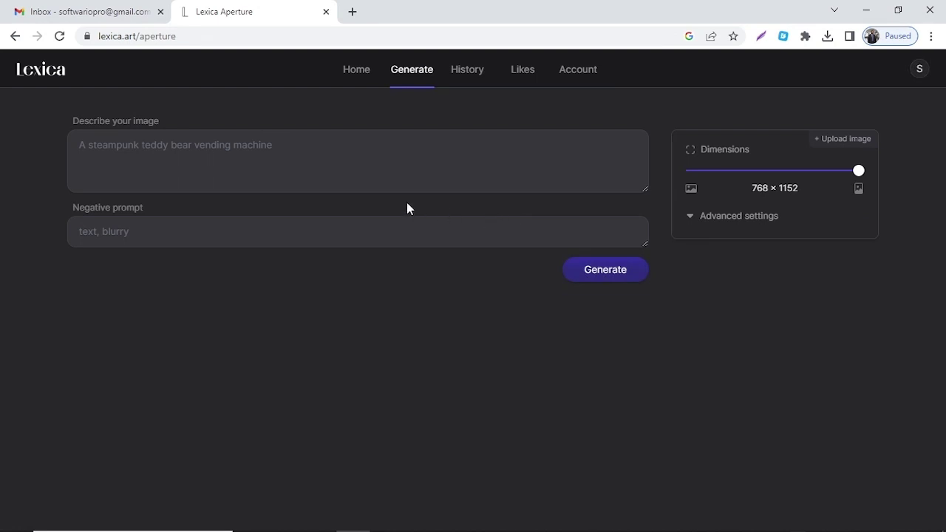
- Generate images from the prompt "kids in summer vacation" using the default dimensions and no negative prompt
left_click(224, 165)
type("kids in sum")
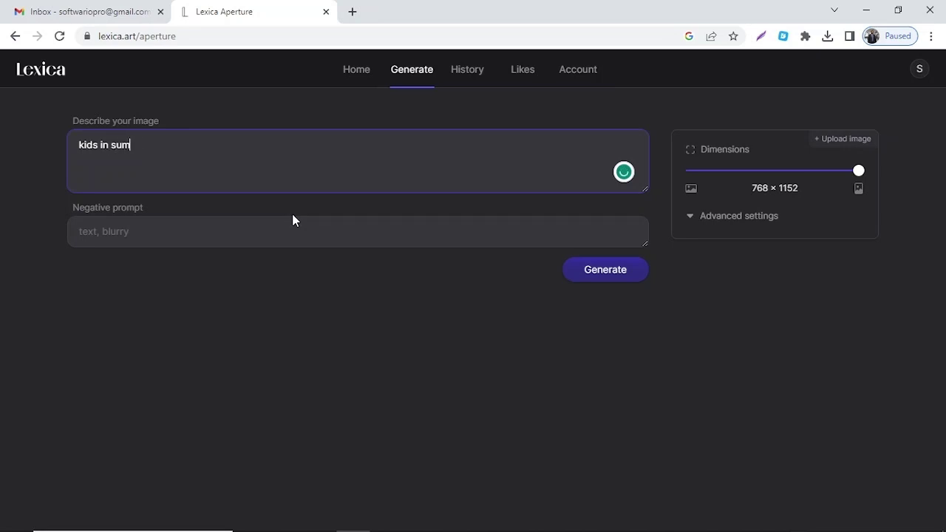
type("mer vacation")
left_click(596, 270)
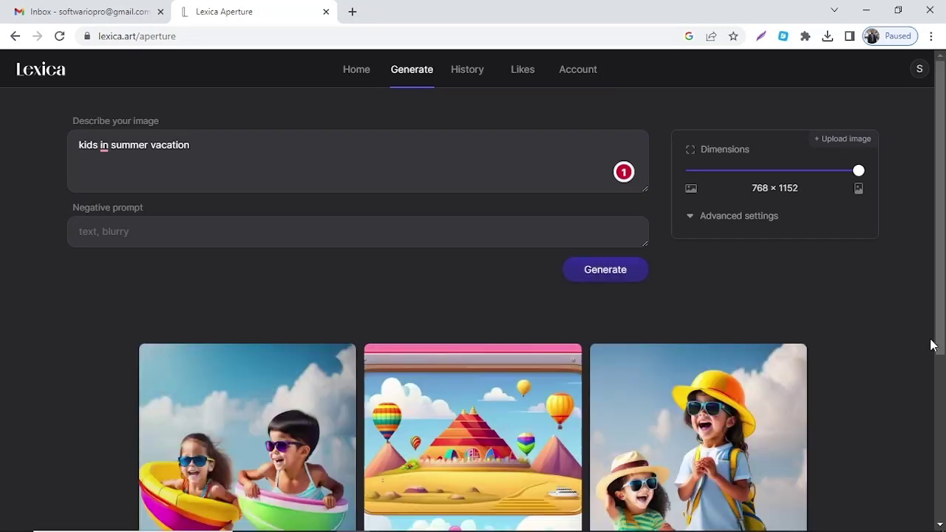
- Download the generated image of two children running on the beach with swim rings
left_click_drag(936, 253, 939, 373)
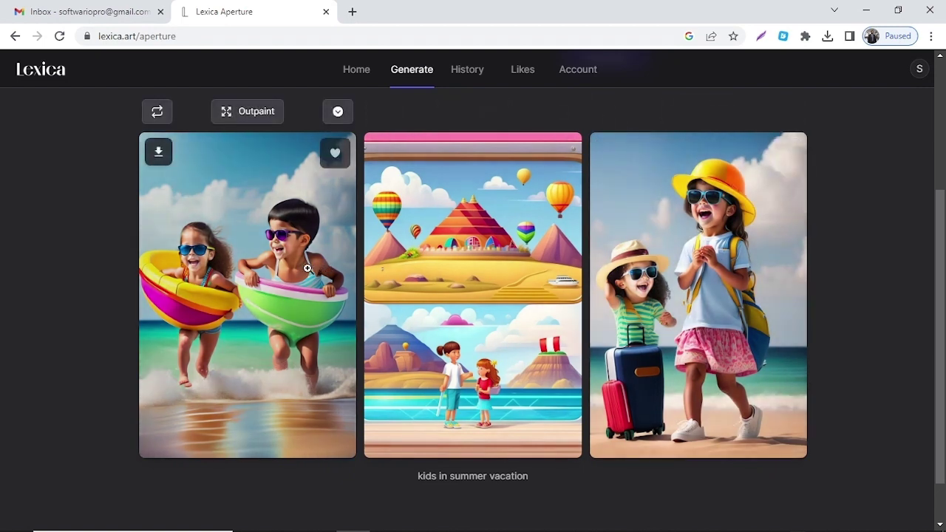
left_click(159, 155)
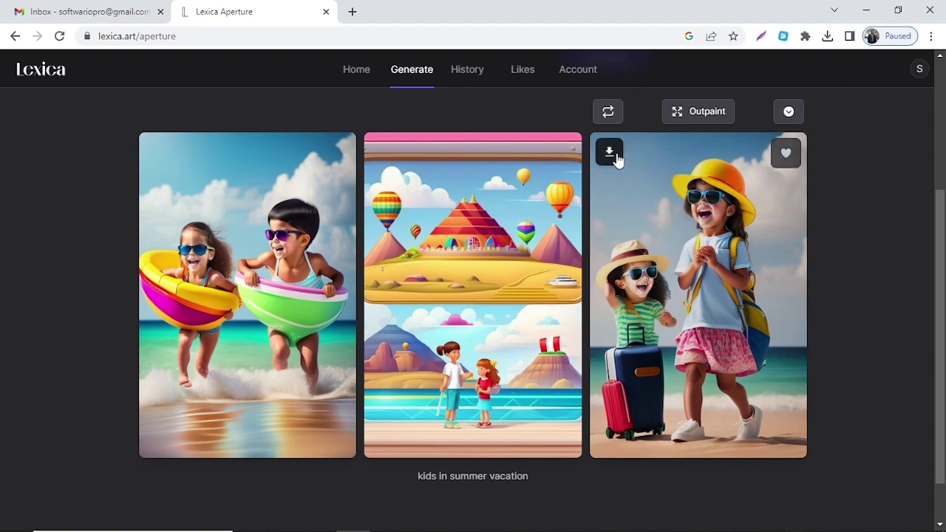
- Look through the site's Home, Generate, History, Likes and Account pages, including the membership plans
scroll(628, 148, "up", 3)
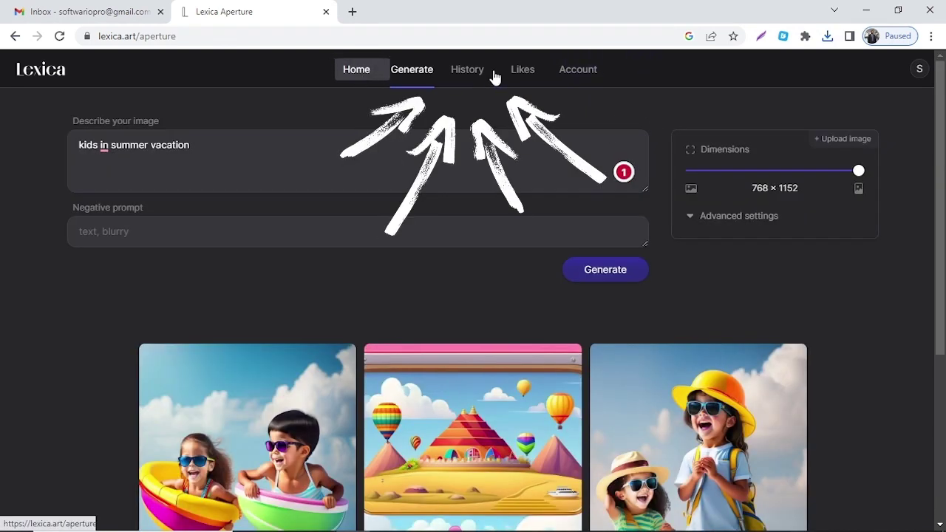
left_click(354, 74)
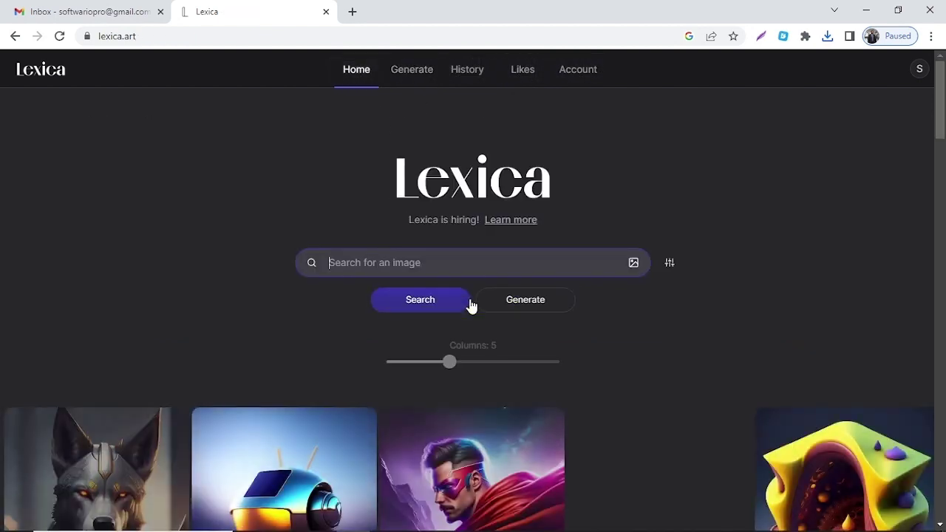
left_click(408, 71)
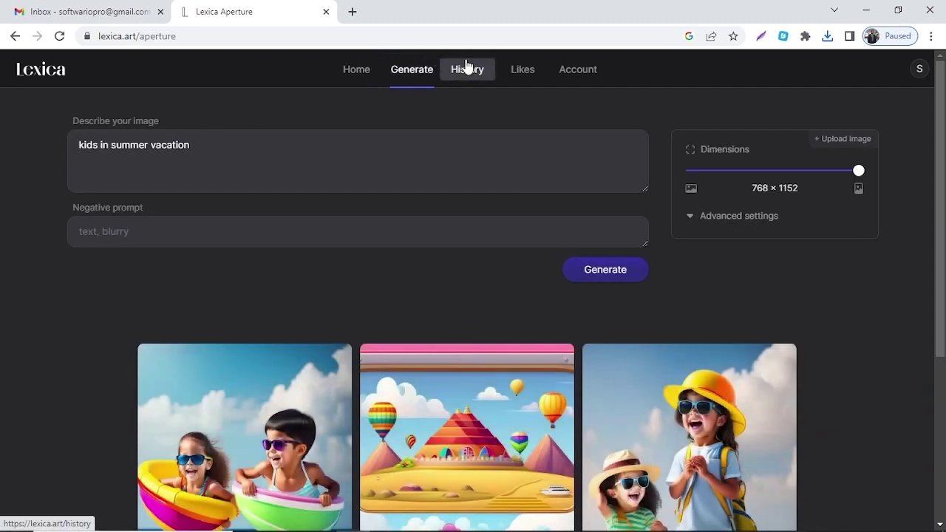
left_click(466, 74)
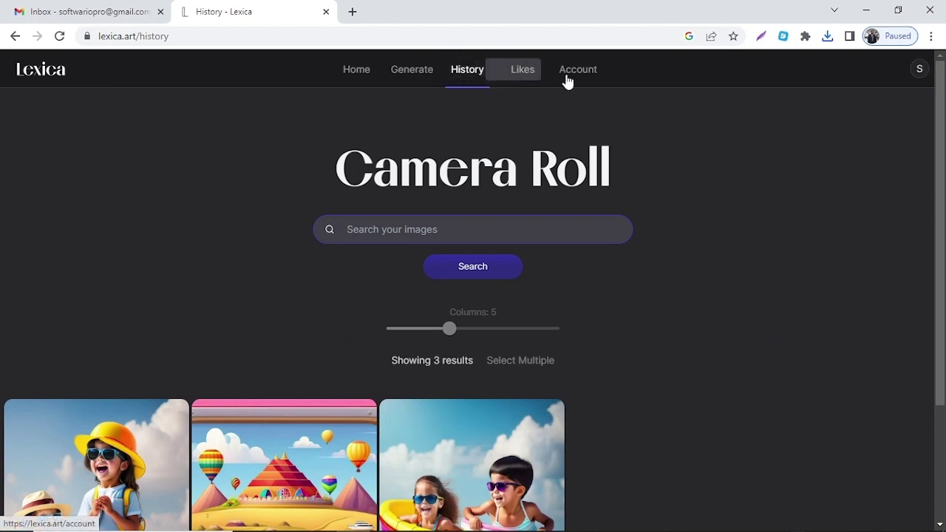
left_click(523, 71)
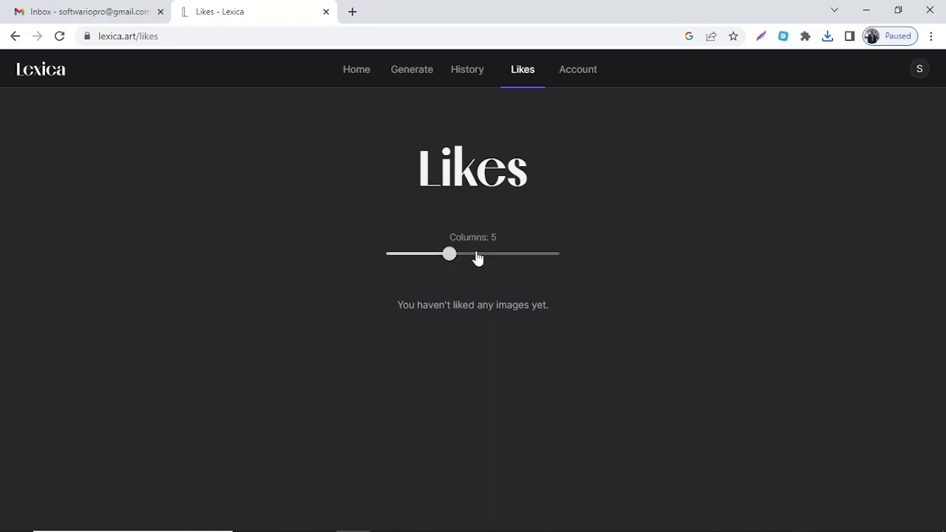
left_click(356, 69)
left_click(408, 72)
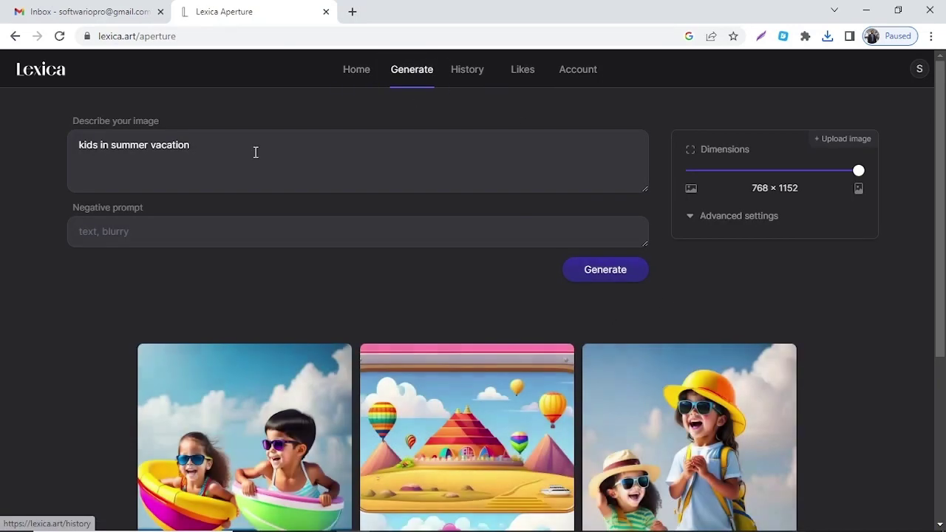
left_click(466, 72)
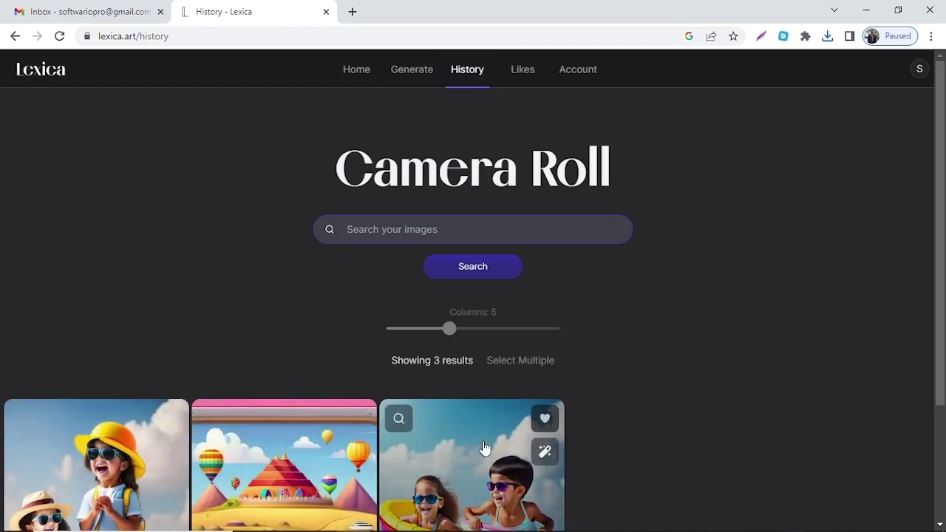
left_click(523, 71)
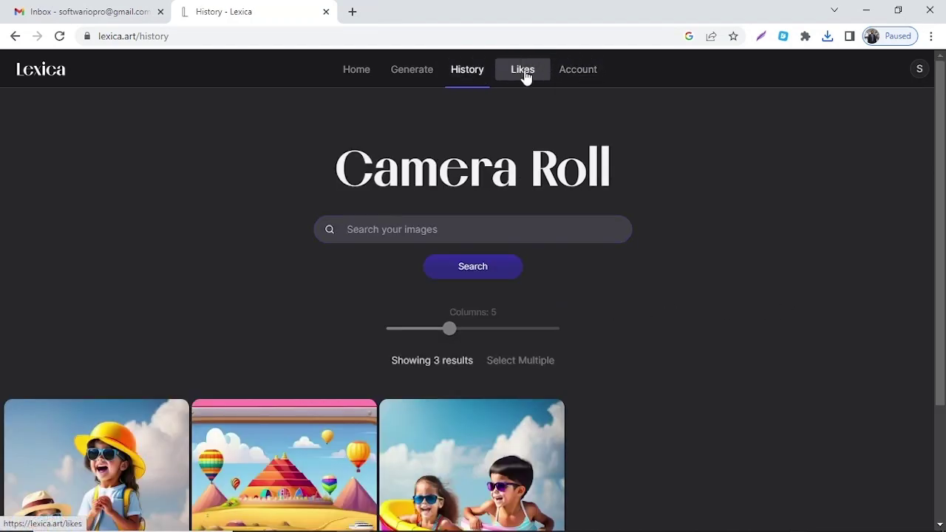
left_click(525, 74)
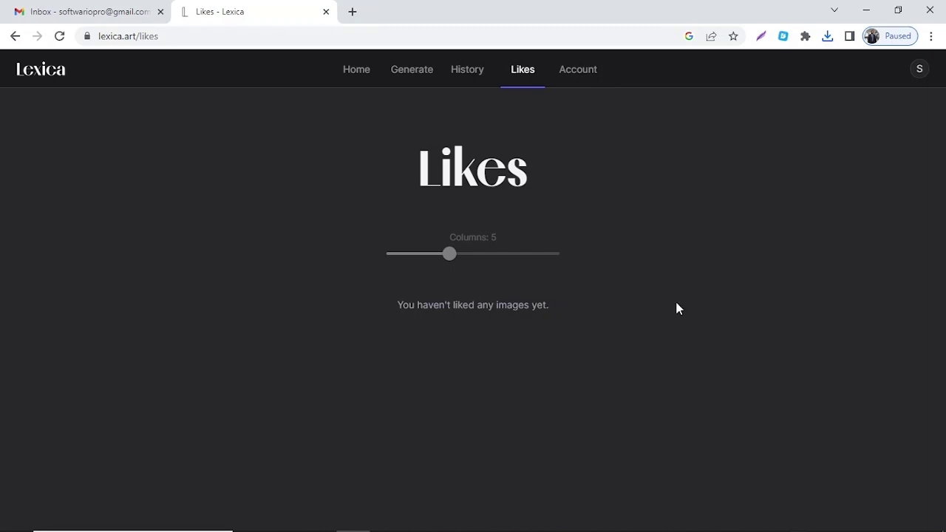
left_click(575, 76)
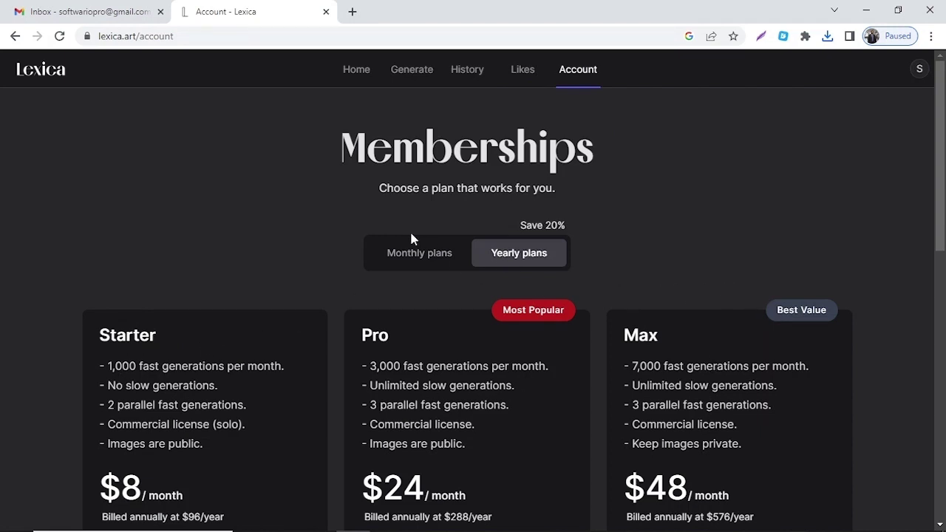
- Return to the image generation page and expand the advanced settings to view the model type and guidance scale
left_click(397, 74)
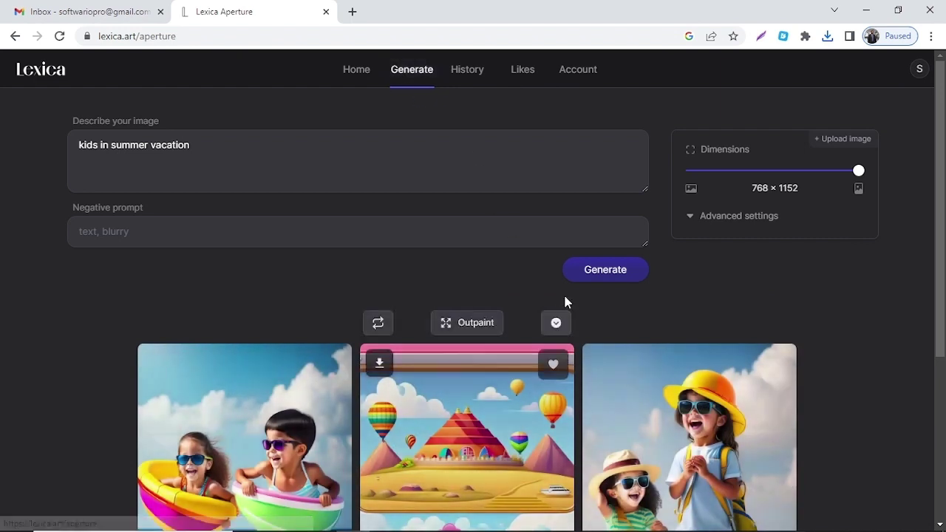
left_click(704, 216)
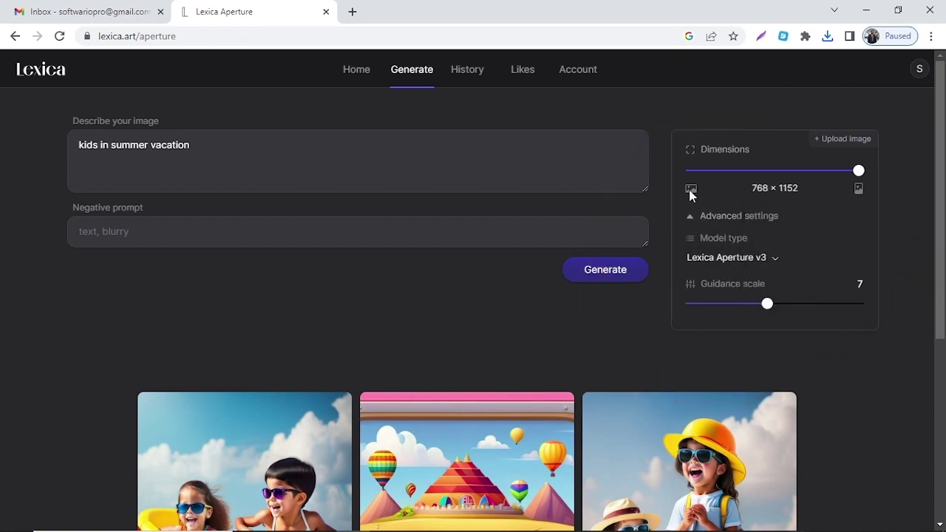
left_click(368, 174)
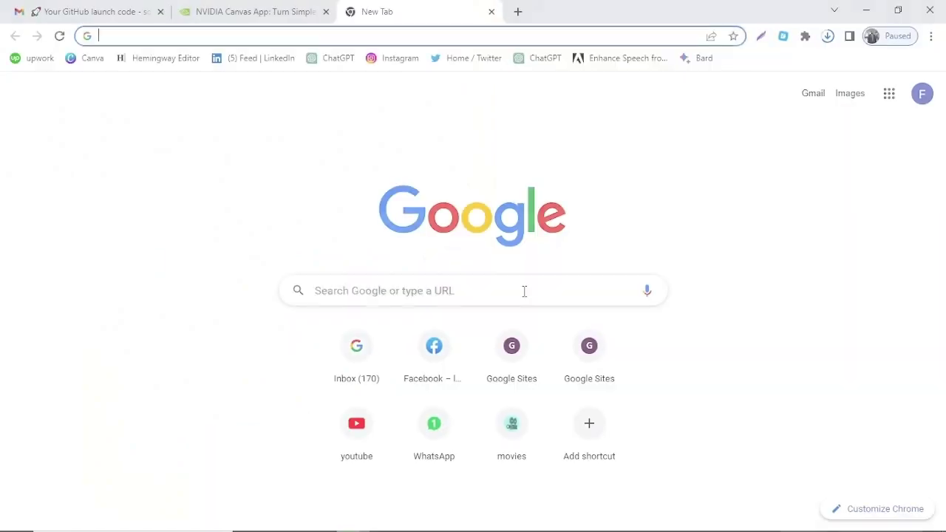
- Search Google for "lumalabs ai" and open the Luma AI website
left_click(524, 290)
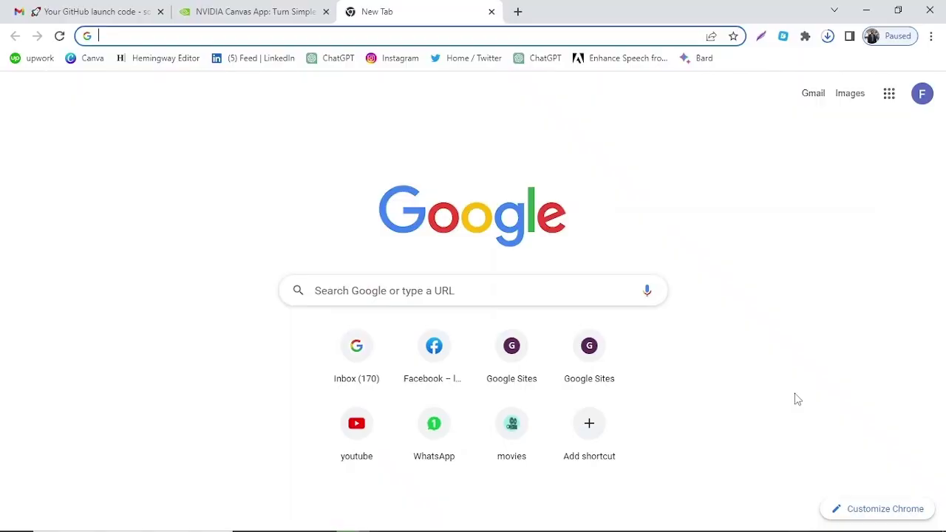
left_click(525, 290)
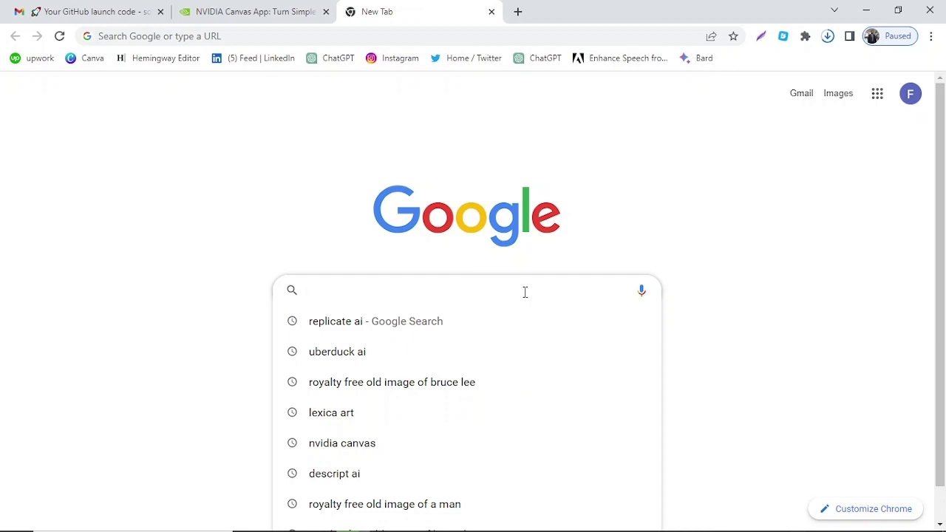
type("lum")
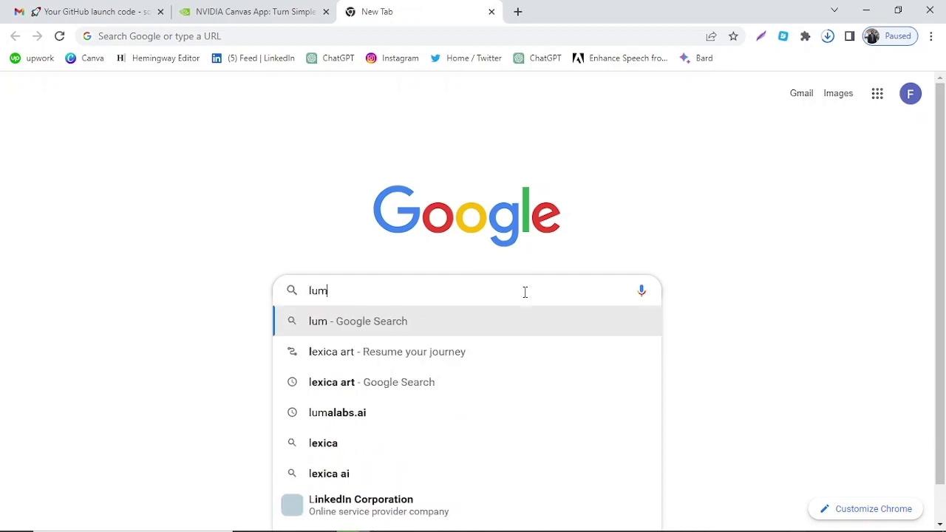
type("alab")
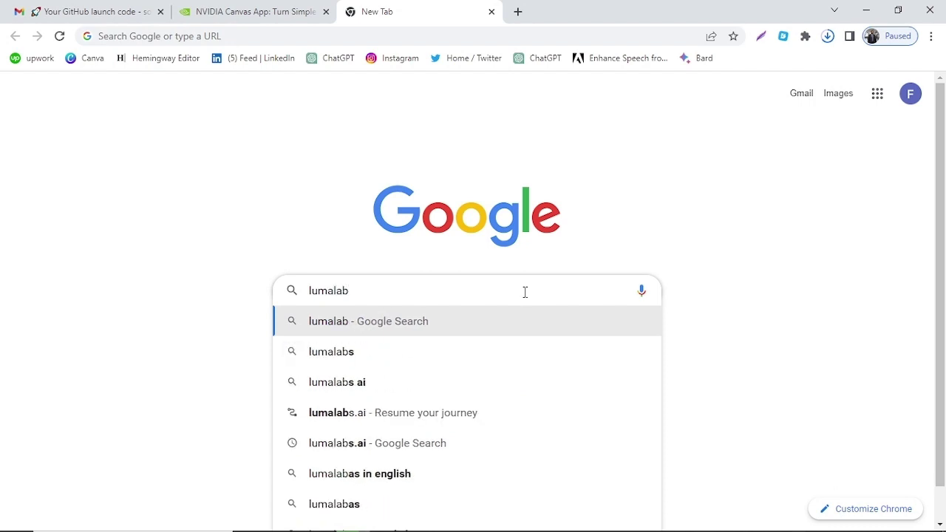
left_click(340, 382)
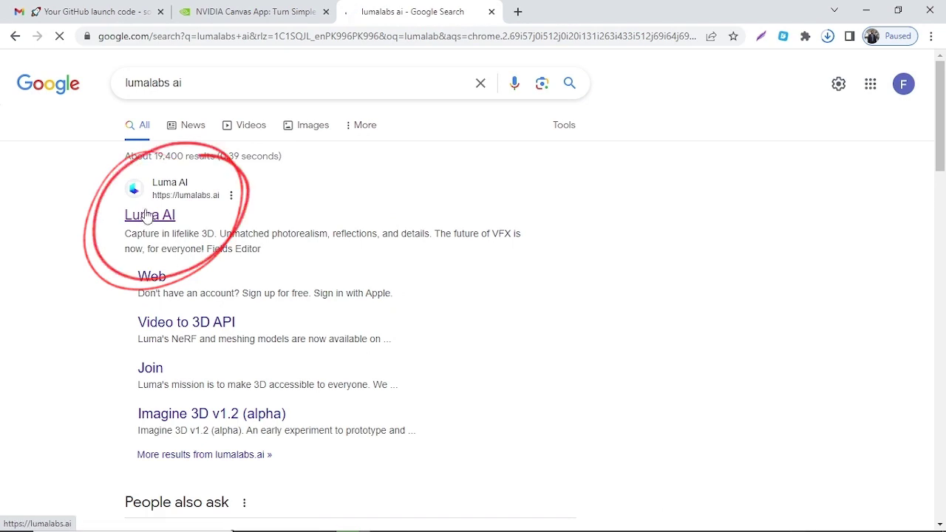
left_click(148, 215)
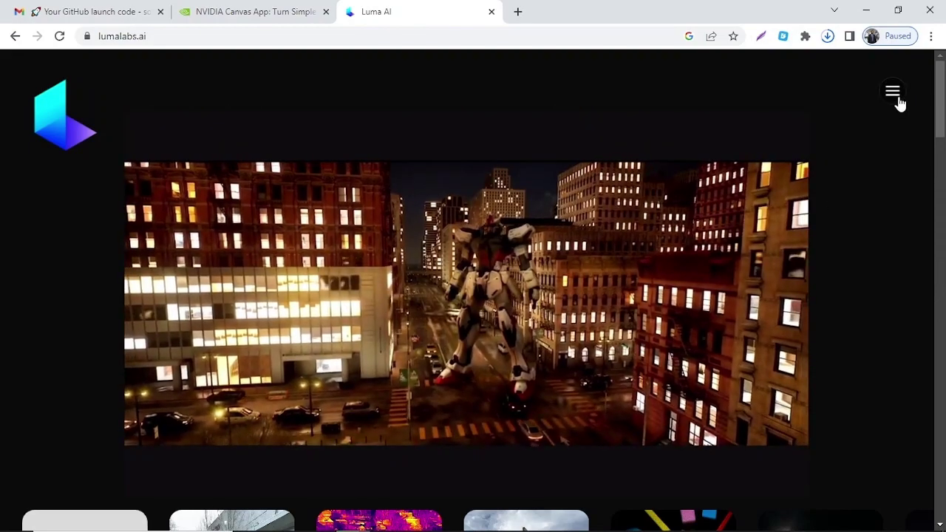
- Log in to Luma AI and submit a username for the new account
left_click(896, 96)
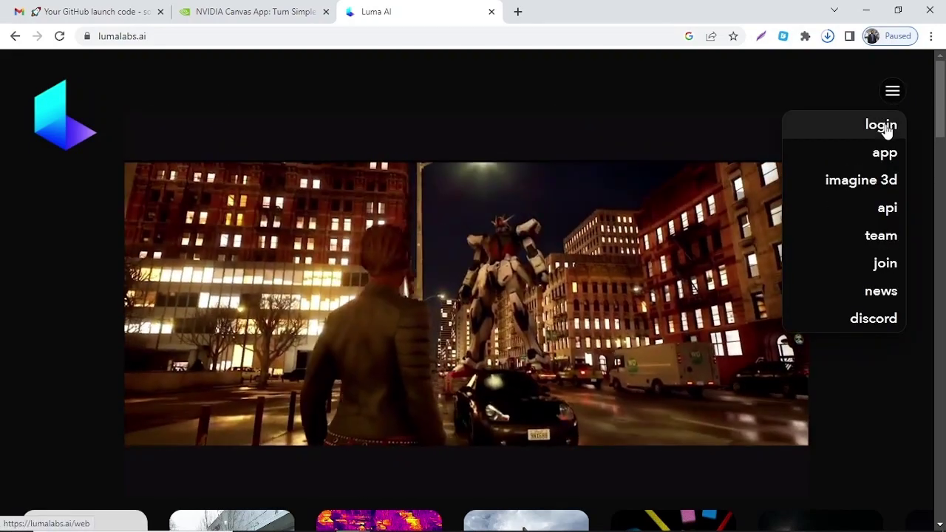
left_click(885, 126)
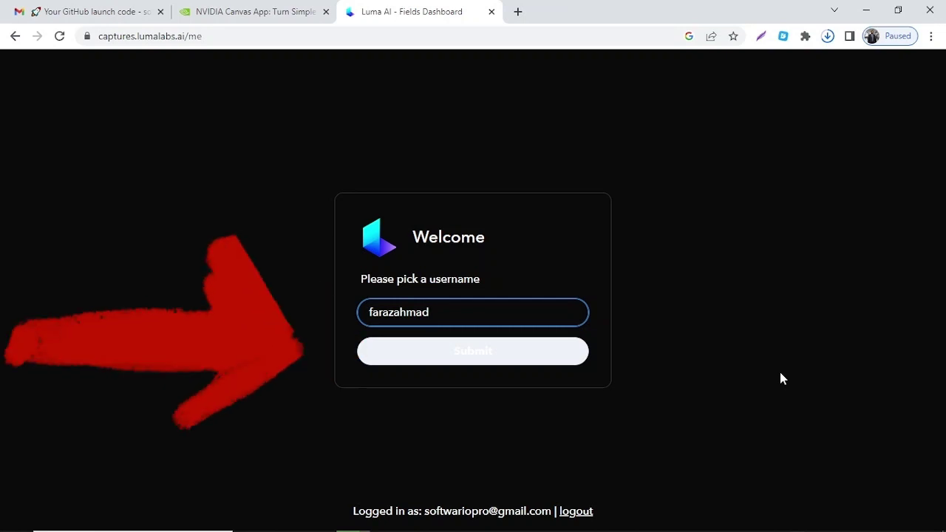
type("osama")
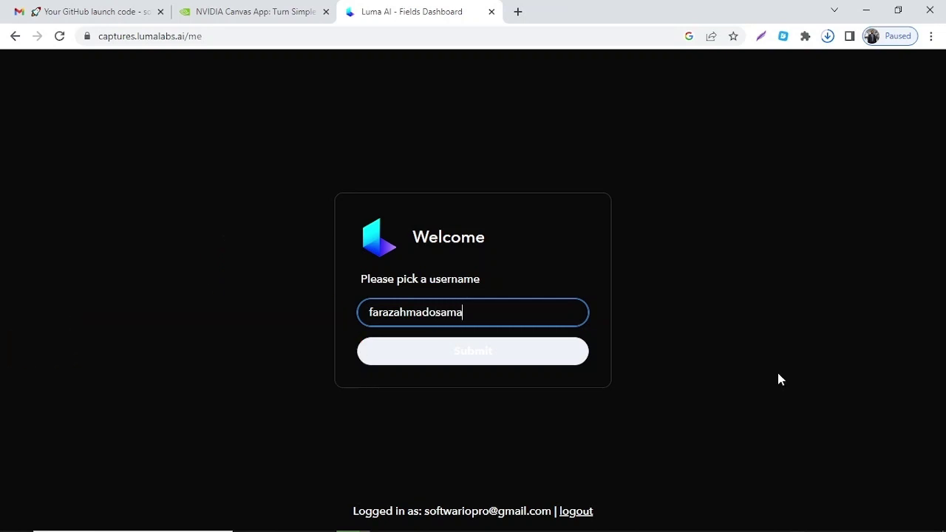
left_click(511, 360)
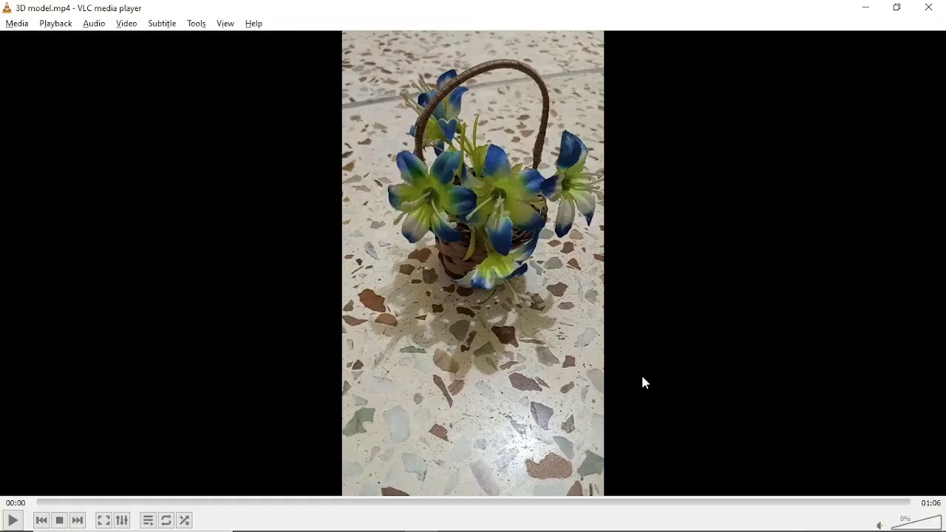
- Play the flower basket video 3D model.mp4 in VLC media player to review the footage
left_click(13, 520)
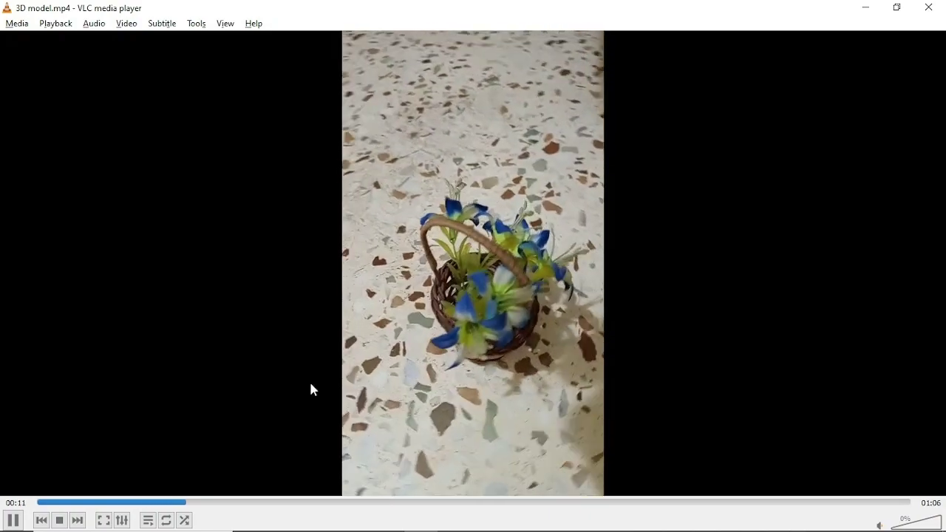
mouse_move(4, 524)
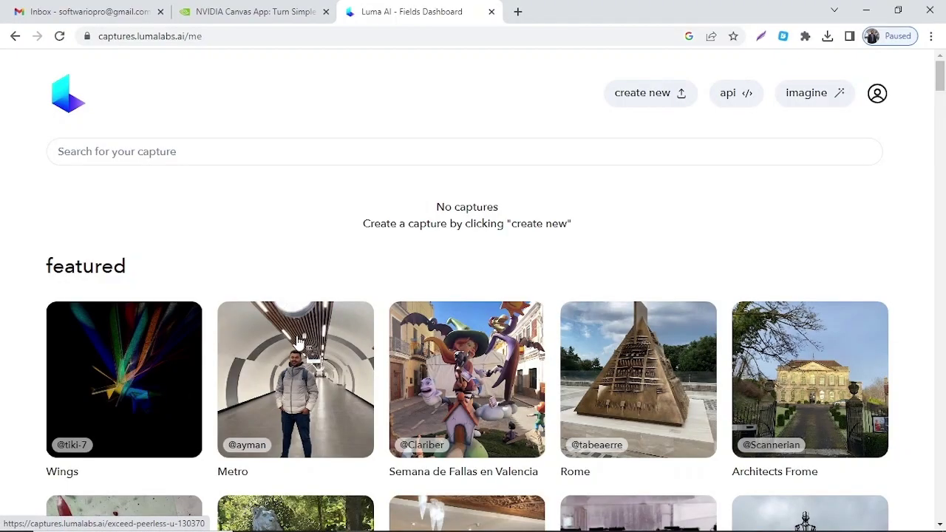
- In Luma AI, create a normal capture named "3d Flower basket" from 3D model.mp4 and upload it
left_click(650, 99)
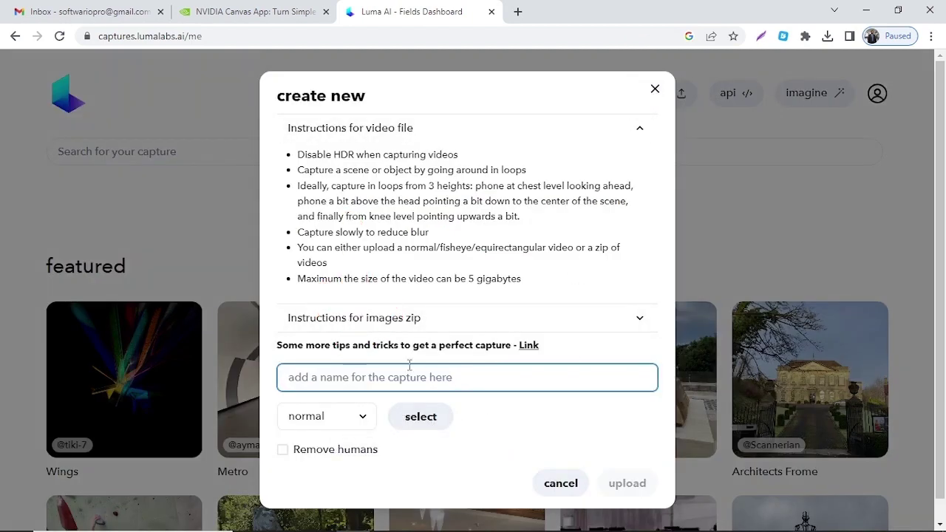
left_click(418, 418)
left_click(456, 334)
double_click(458, 334)
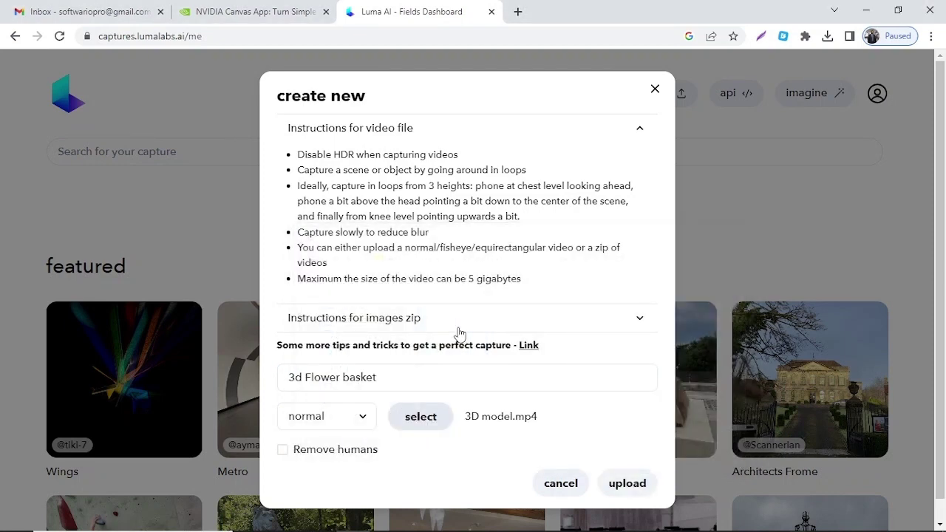
left_click(626, 483)
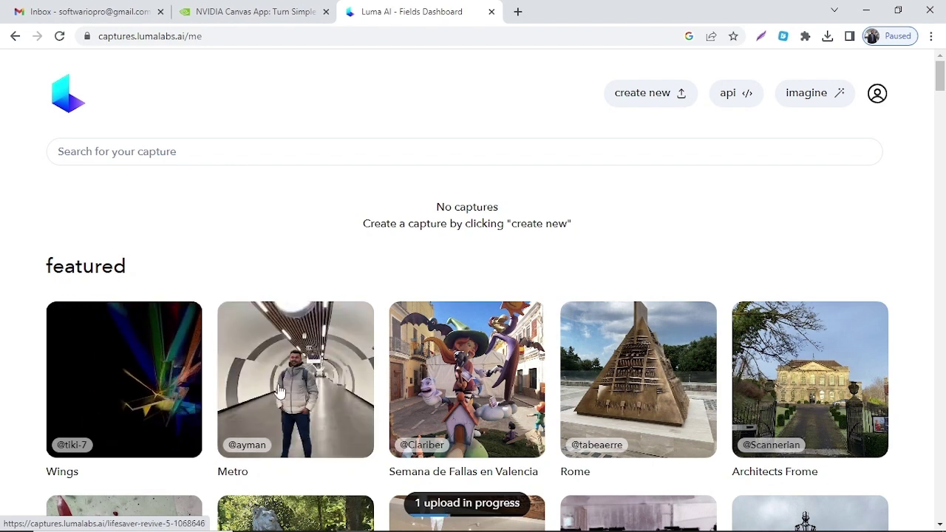
left_click_drag(940, 85, 940, 118)
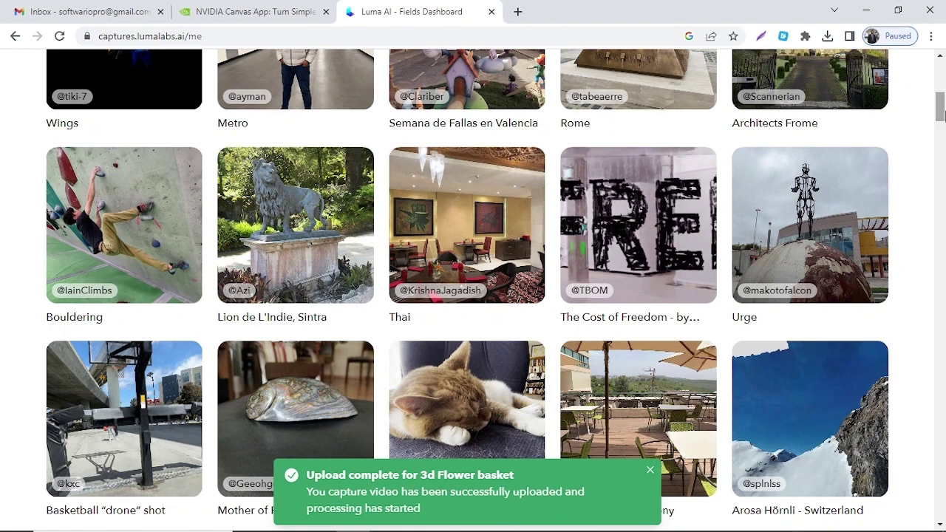
- Open the uploaded "3d Flower basket" capture from your own captures in Luma AI
left_click_drag(940, 111, 940, 73)
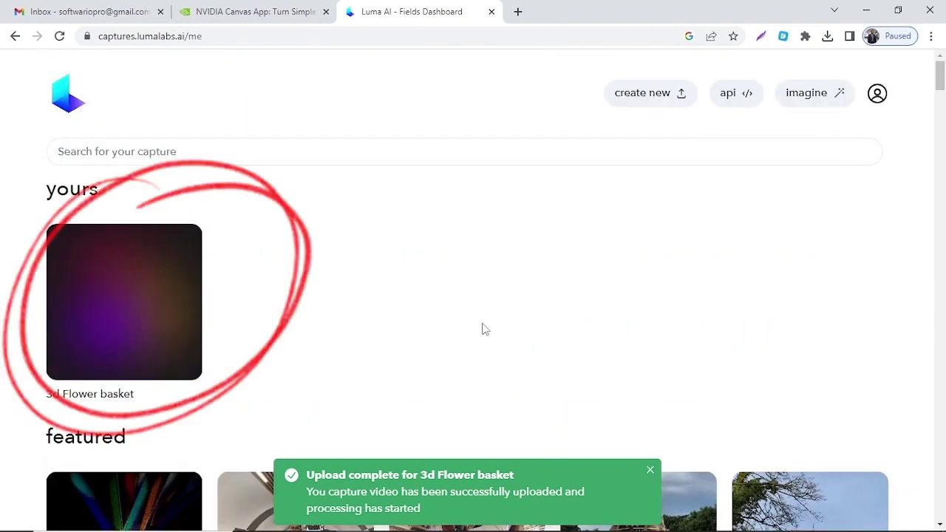
left_click(156, 345)
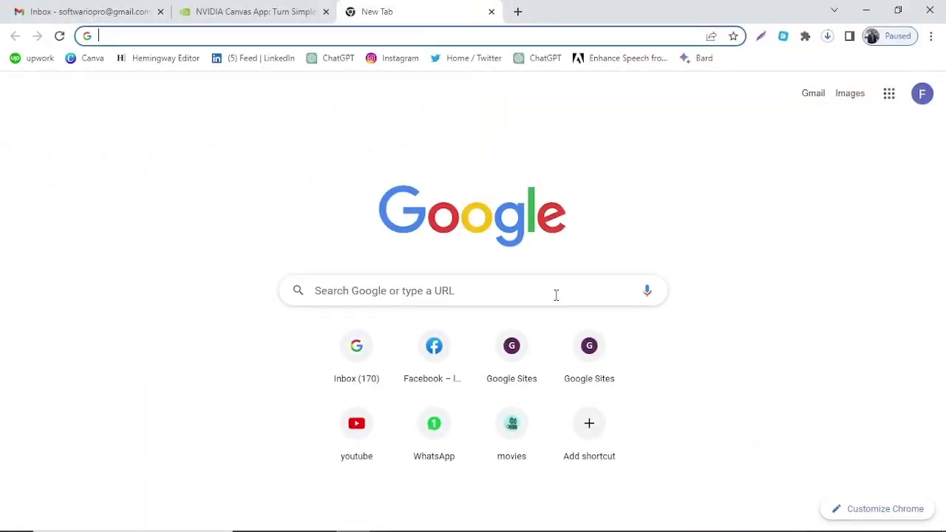
- Search Google for "replicate ai" and open the tencentarc/gfpgan model from Replicate's Image restoration collection
left_click(556, 295)
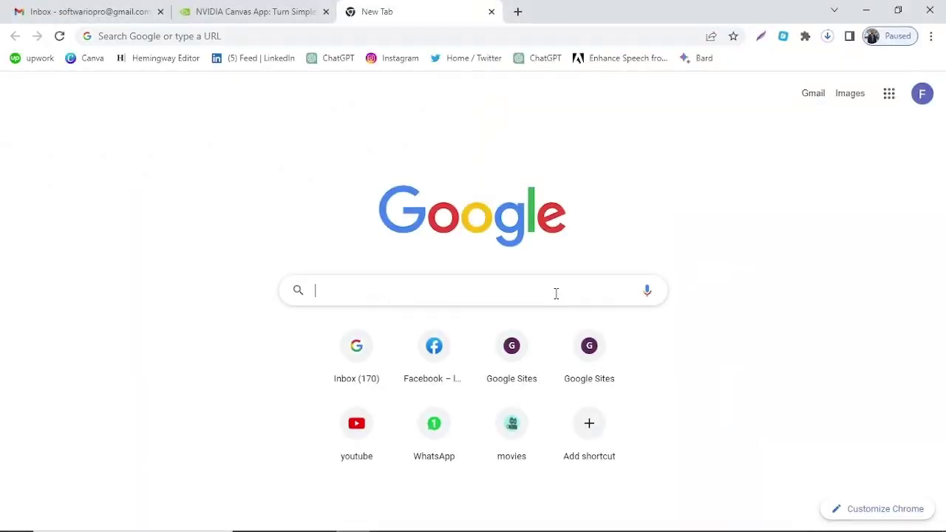
type("re")
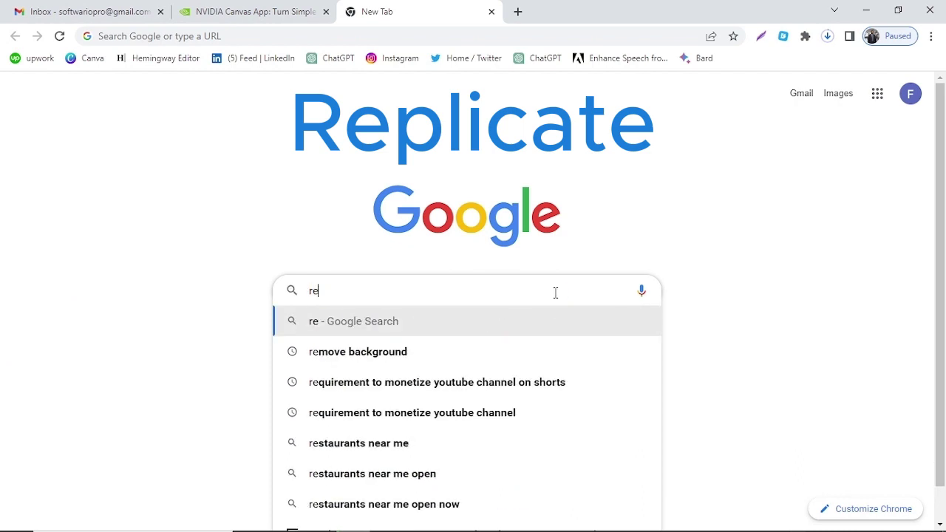
type("plicate")
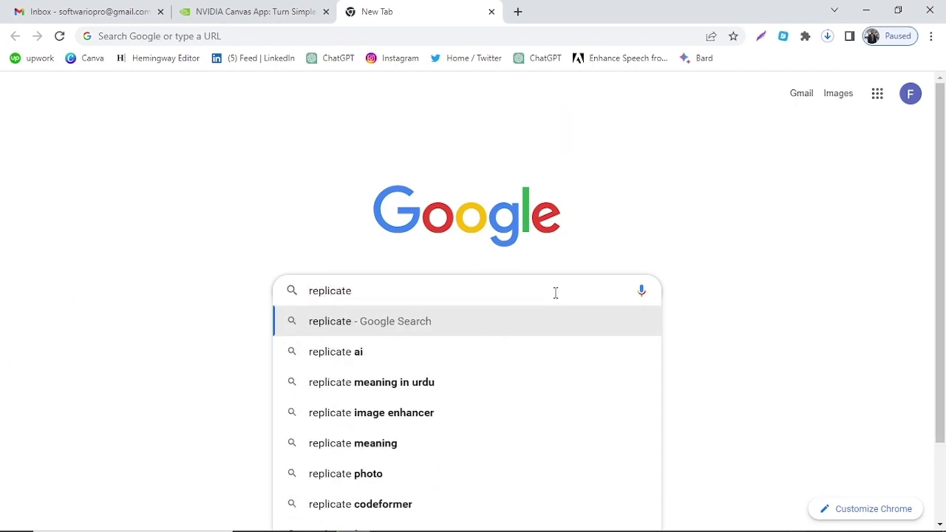
left_click(321, 353)
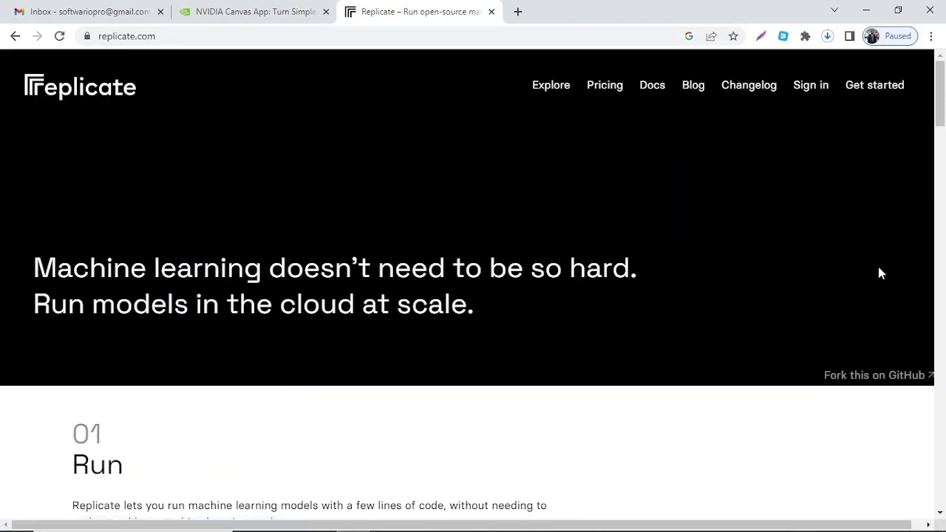
left_click_drag(941, 102, 944, 223)
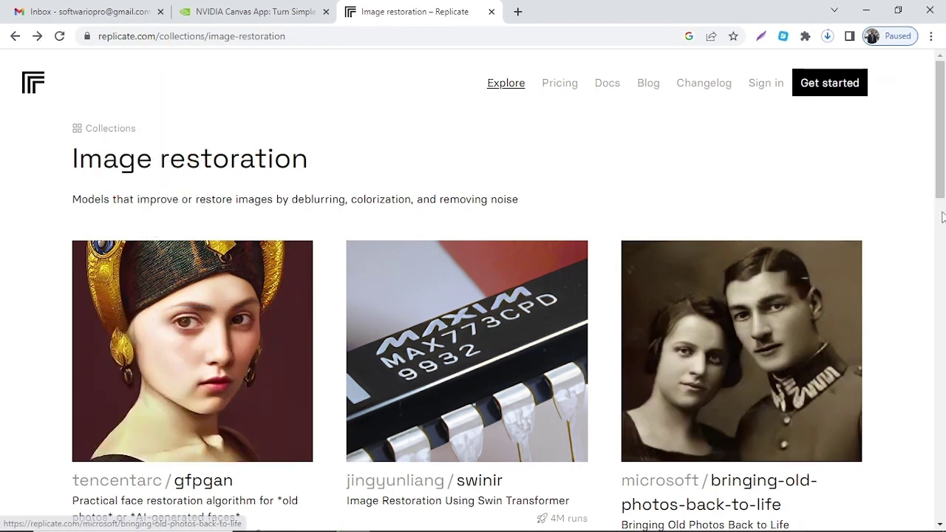
left_click(169, 385)
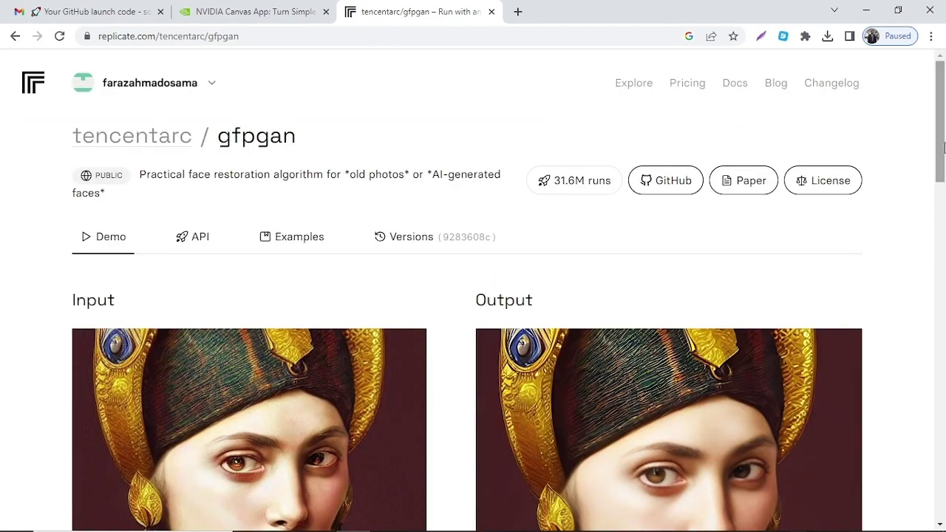
- Upload the depositphotos_195772924 senior portrait from the Desktop as the gfpgan input image and submit it for restoration
left_click_drag(941, 142, 942, 255)
left_click(343, 300)
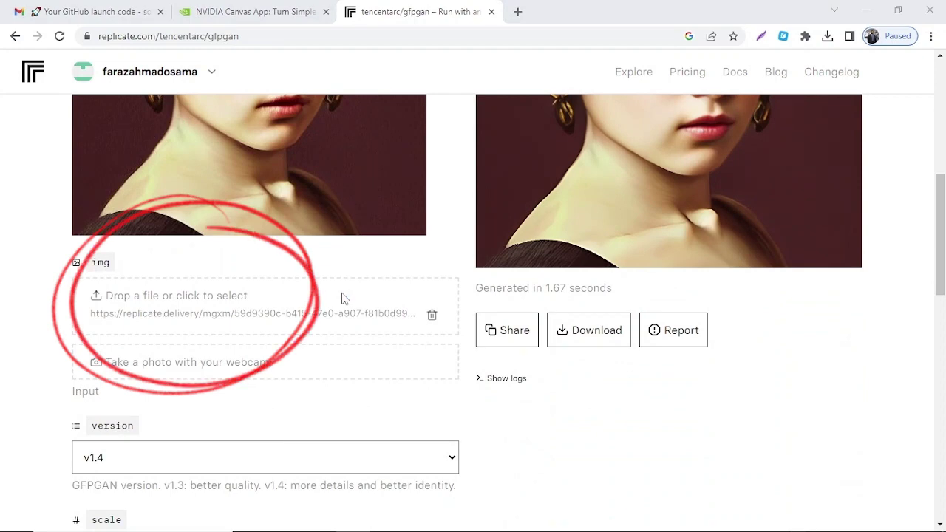
left_click(693, 377)
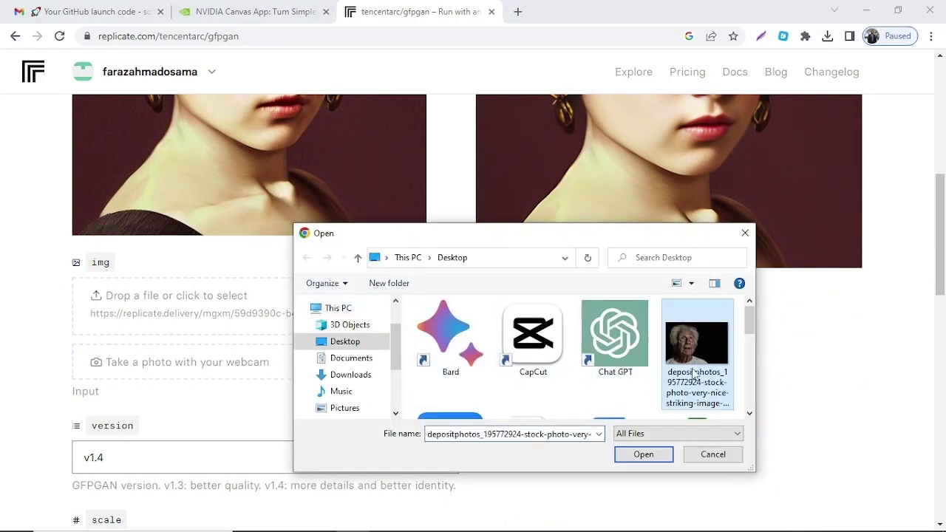
left_click(650, 455)
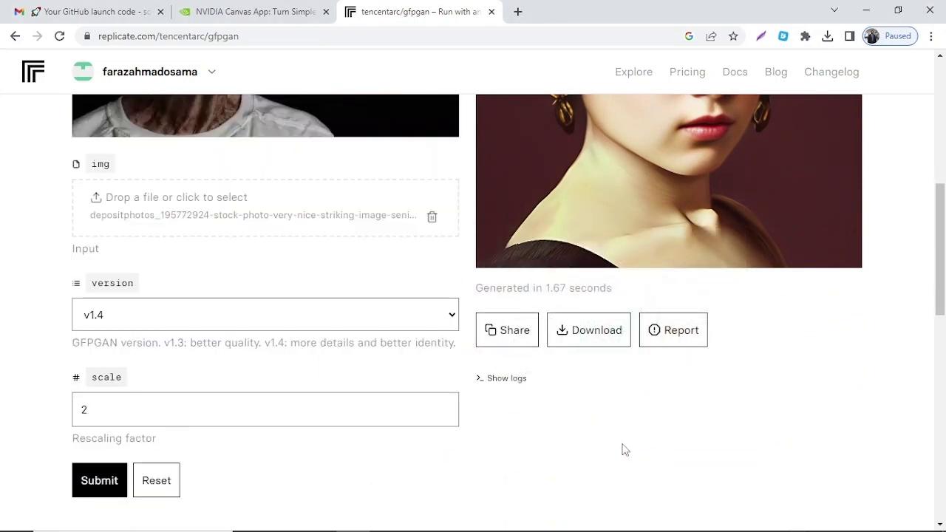
left_click(97, 490)
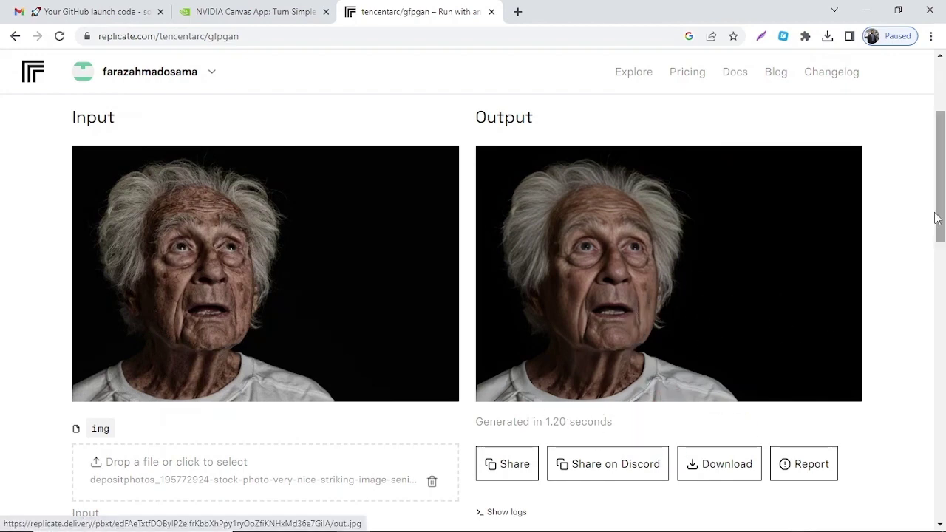
- Download the restored portrait and view the downloaded file in the photo viewer
scroll(936, 218, "down", 1)
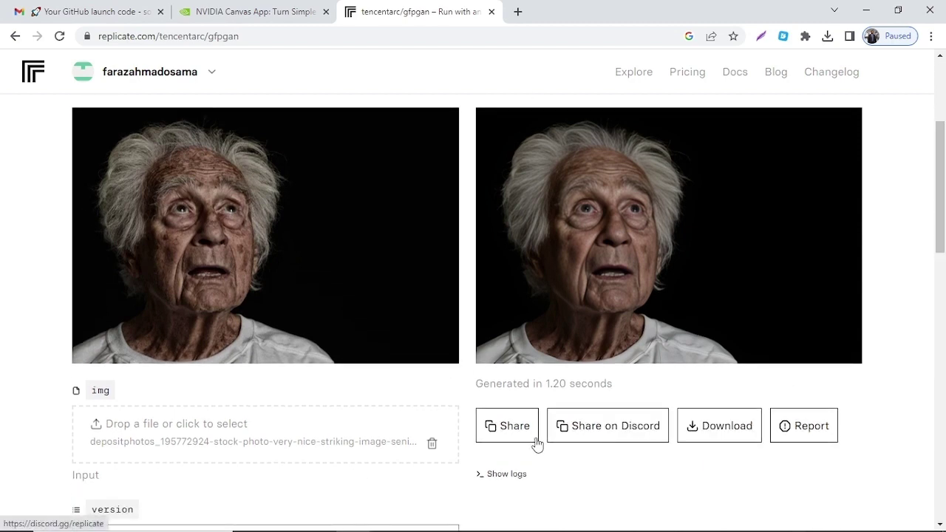
left_click(713, 427)
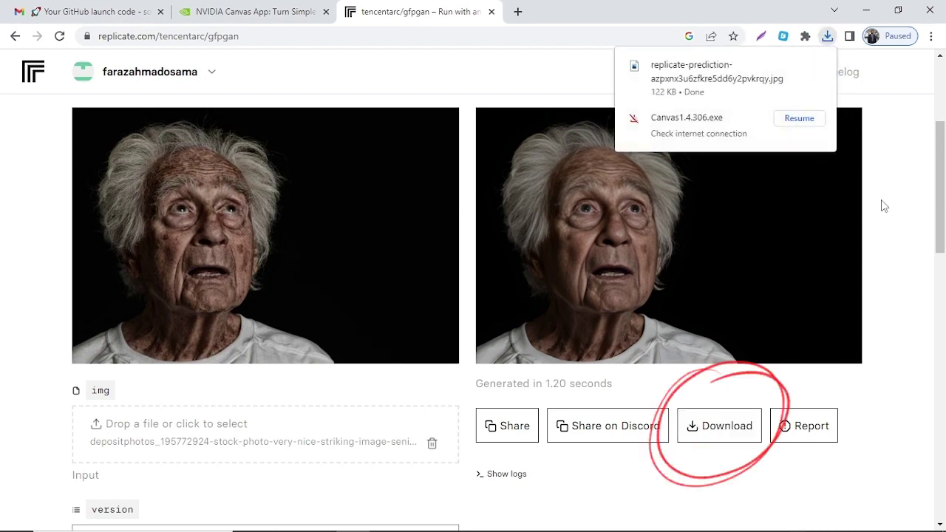
left_click(737, 77)
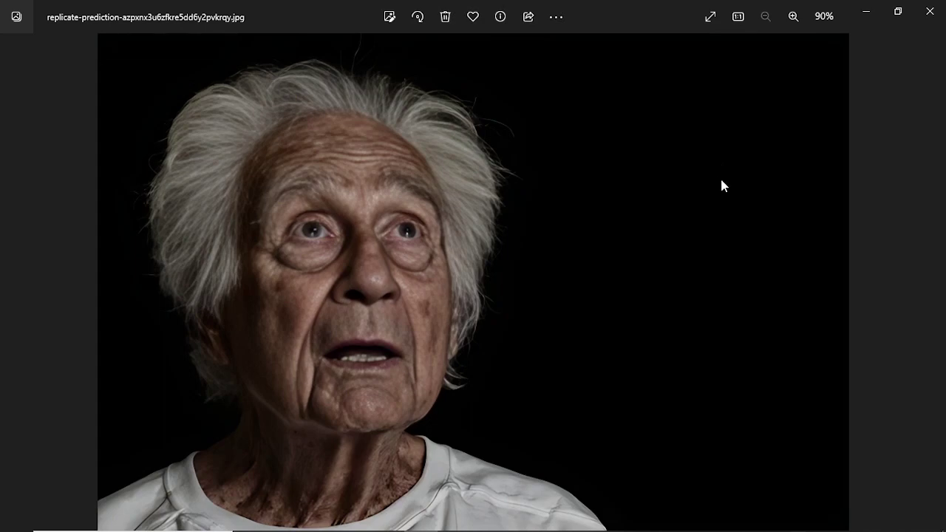
left_click(875, 19)
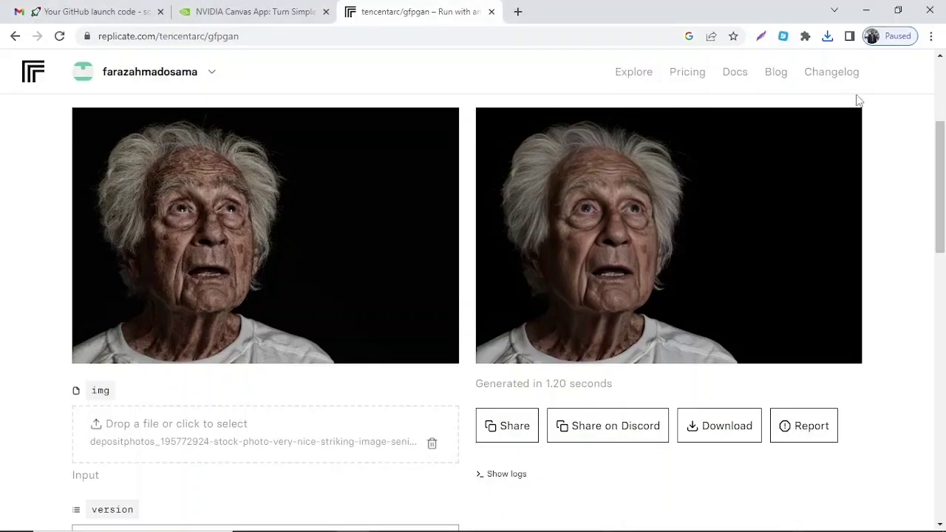
- Compare the original depositphotos portrait with the restored version in the photo viewer
left_click(866, 12)
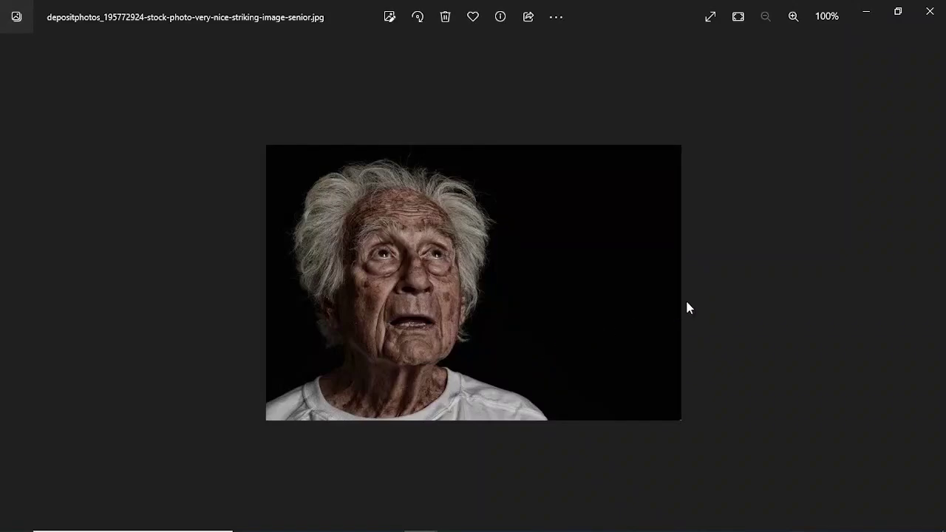
key("alt+Tab")
left_click(464, 247)
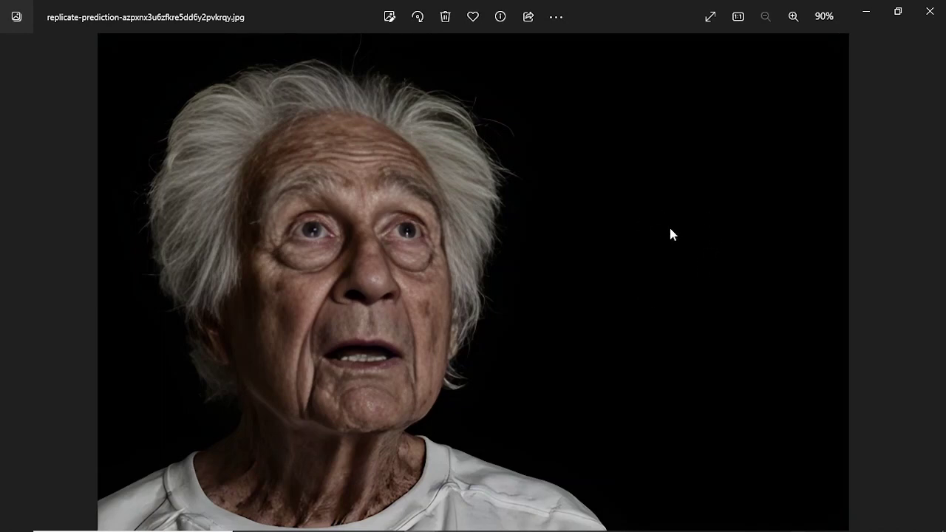
left_click(929, 12)
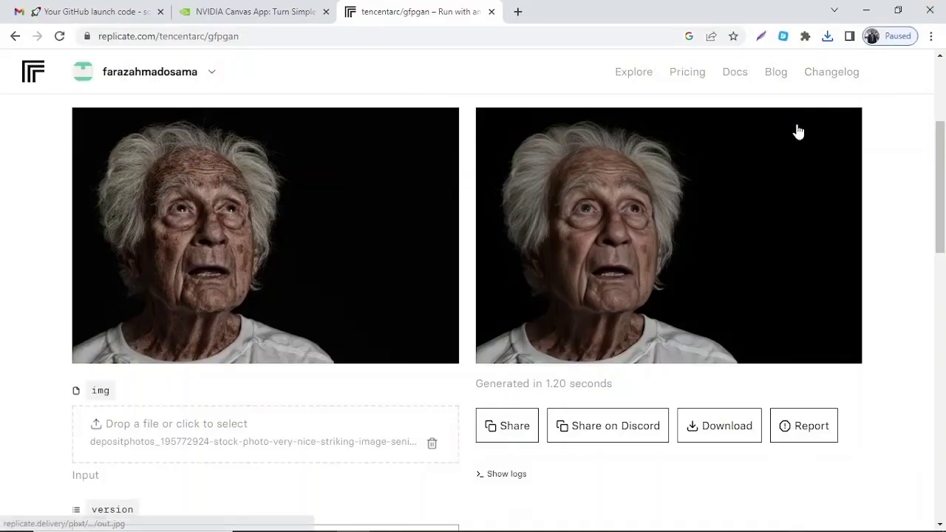
- Run gfpgan again on replicate-prediction-azpxnx3u6zfkre5dd6y2pvkrqy.jpg from Downloads and download the new output
left_click(269, 436)
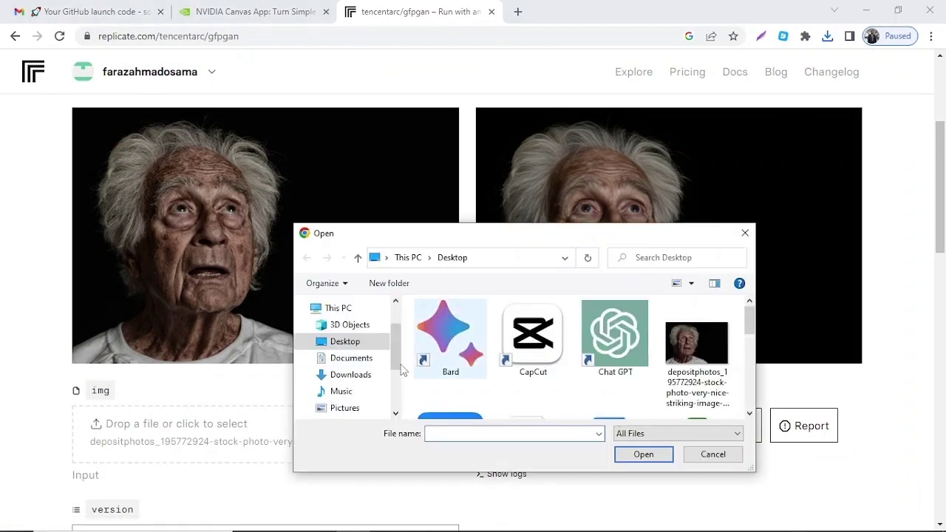
left_click(354, 376)
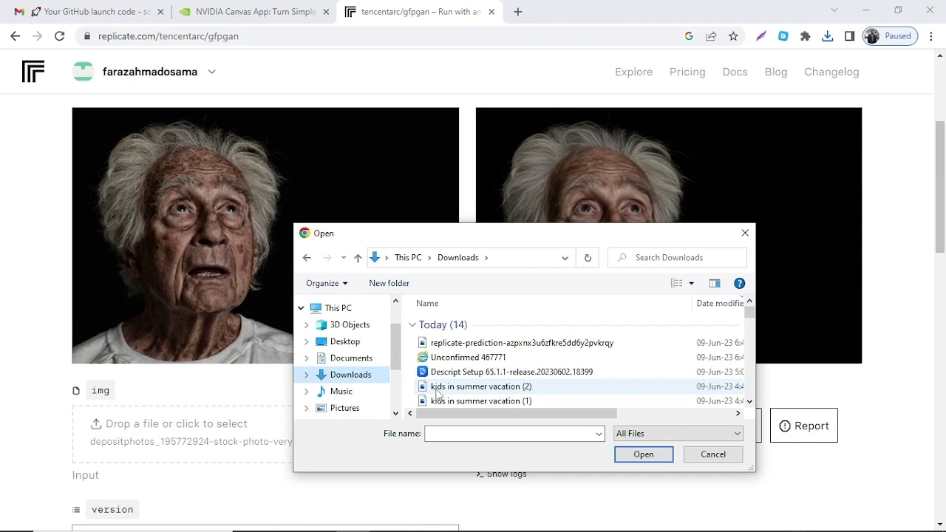
left_click(476, 343)
left_click(660, 454)
scroll(660, 458, "down", 5)
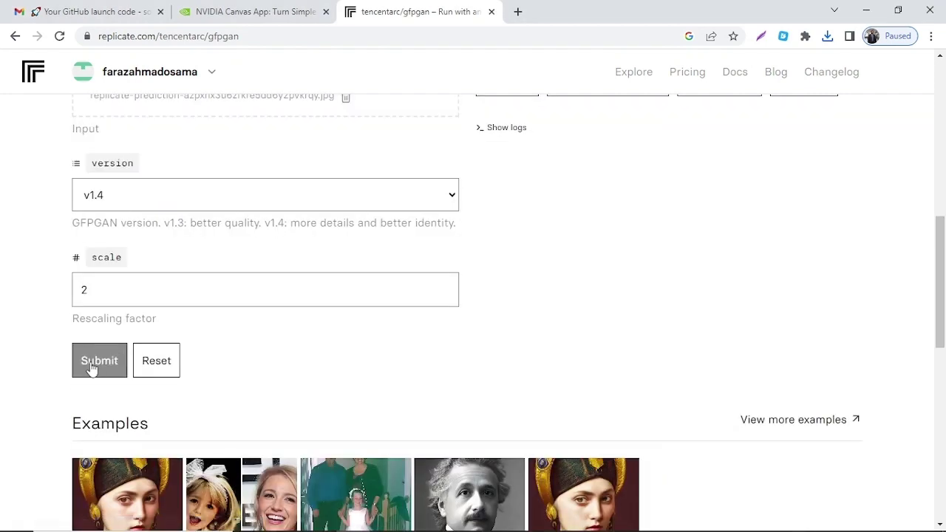
left_click(97, 363)
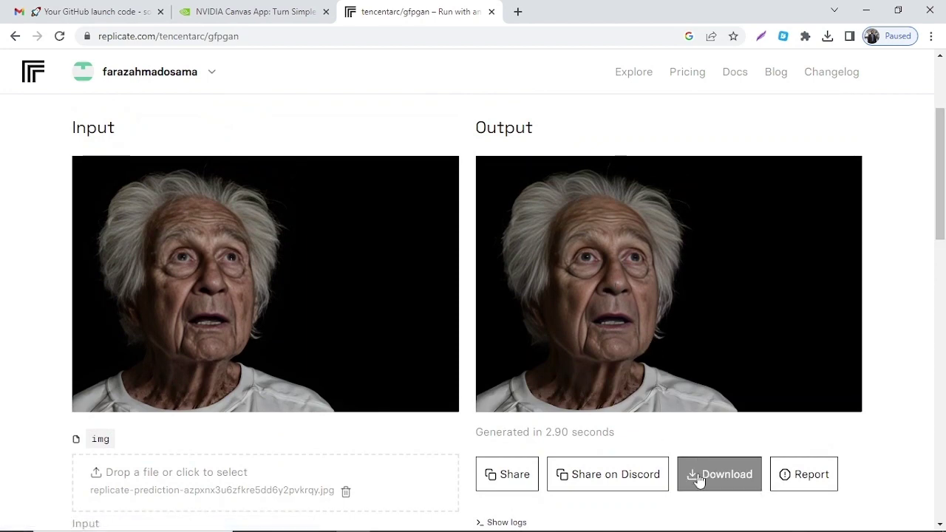
left_click(699, 481)
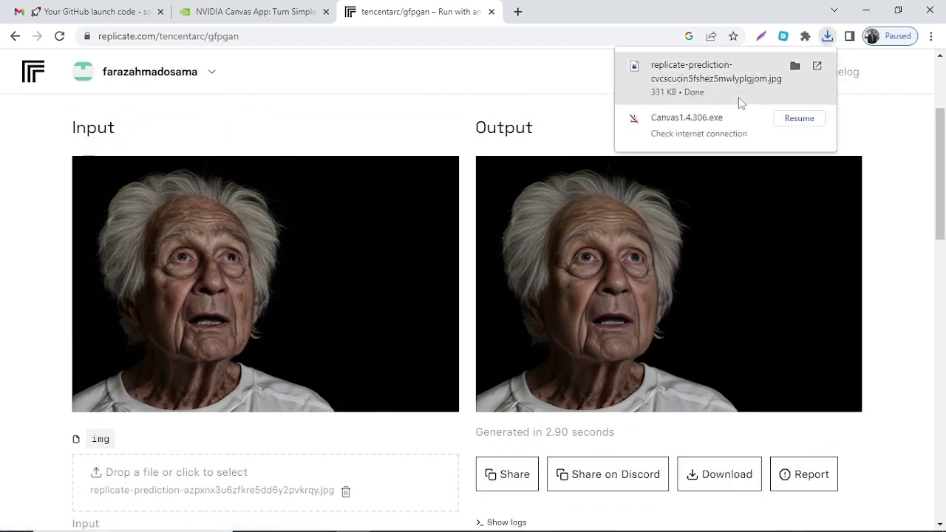
- Open the second restored portrait and compare it with the first restored version, examining the face details
left_click(729, 85)
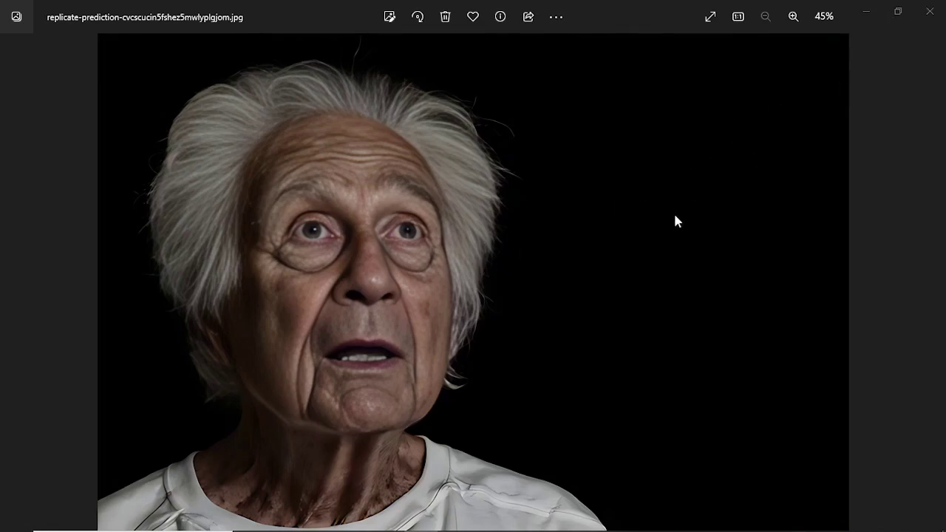
key("alt+Tab")
left_click(827, 36)
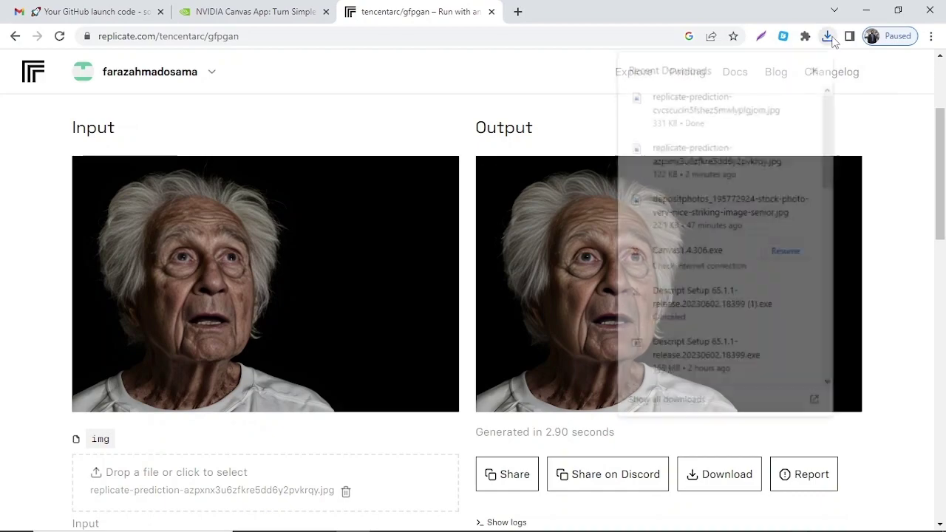
left_click(727, 164)
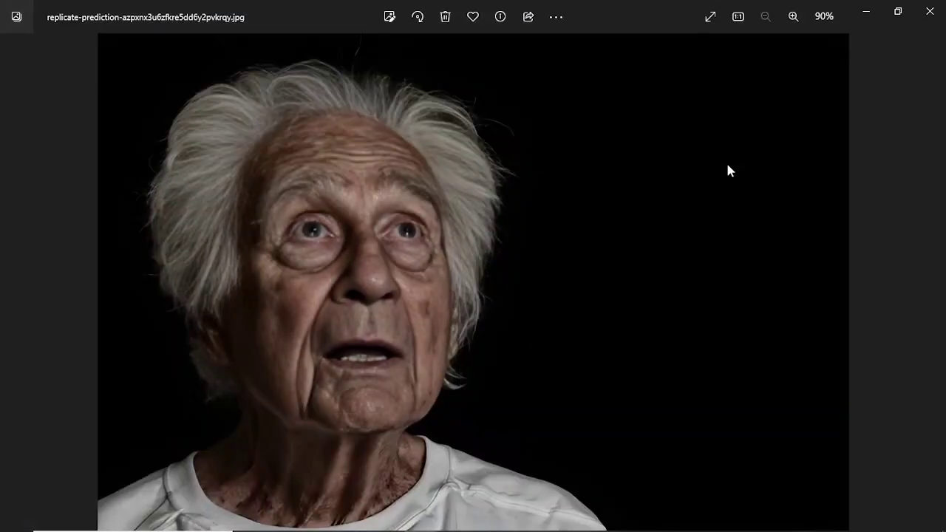
key("alt+Tab")
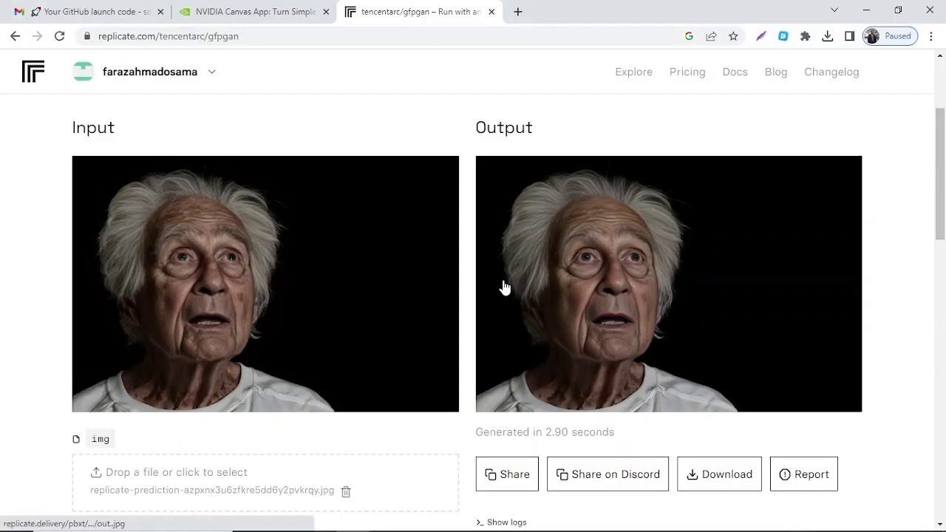
key("alt+Tab")
key("alt+Tab")
key("Tab")
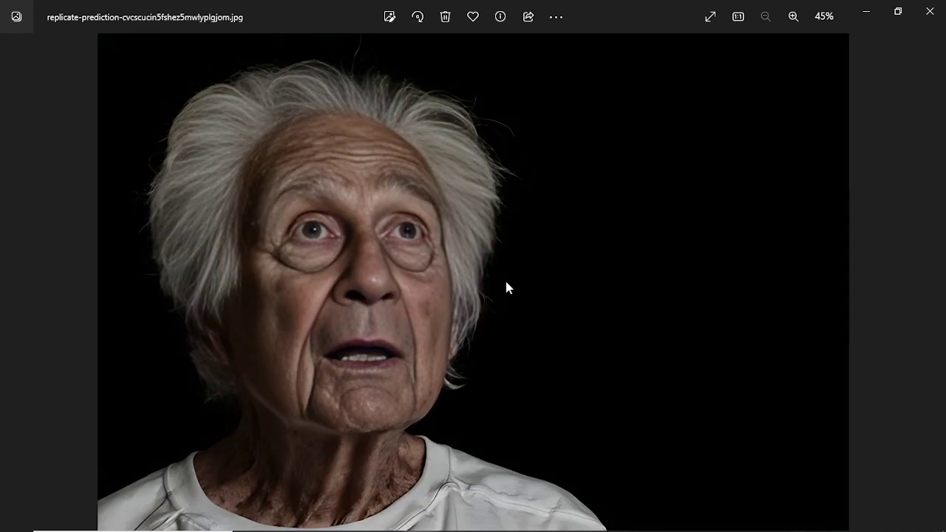
key("alt+Tab")
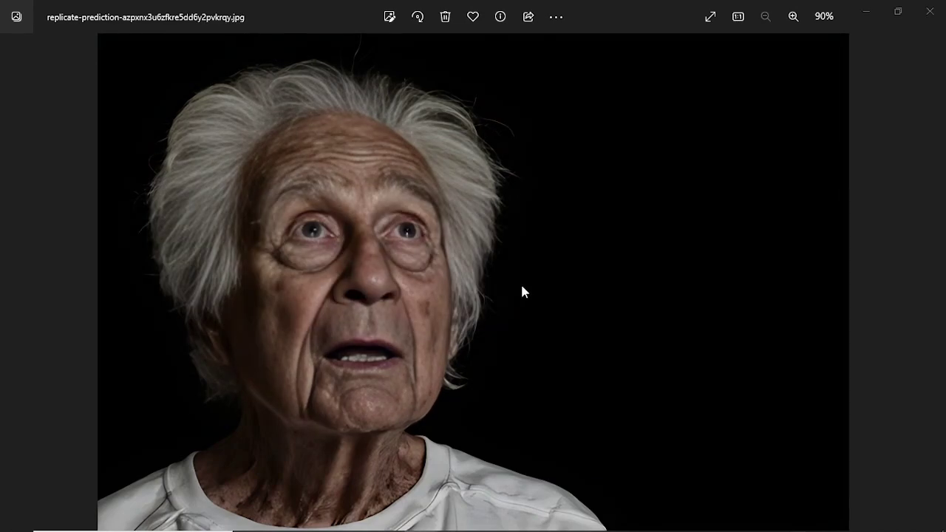
key("alt+Tab")
key("alt+Tab")
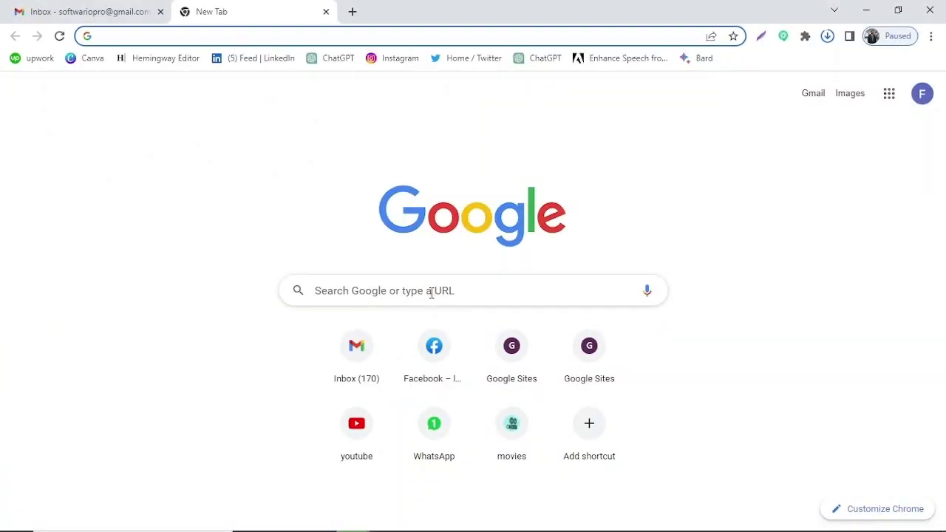
- Search Google for "super meme"
left_click(431, 292)
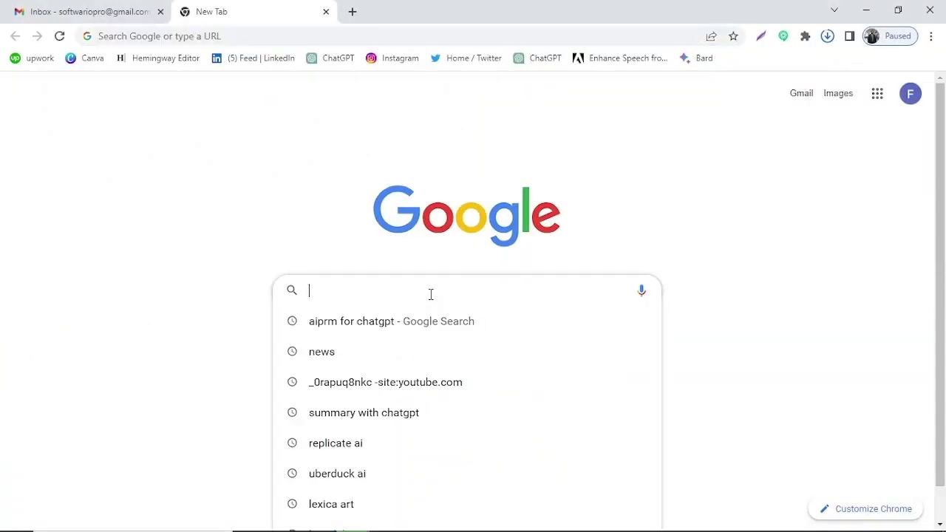
type("s")
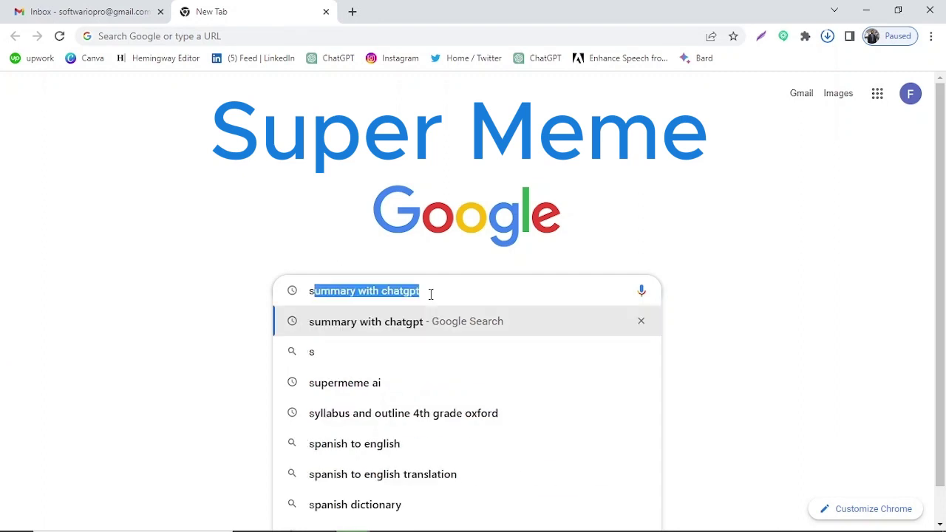
type("uper meme")
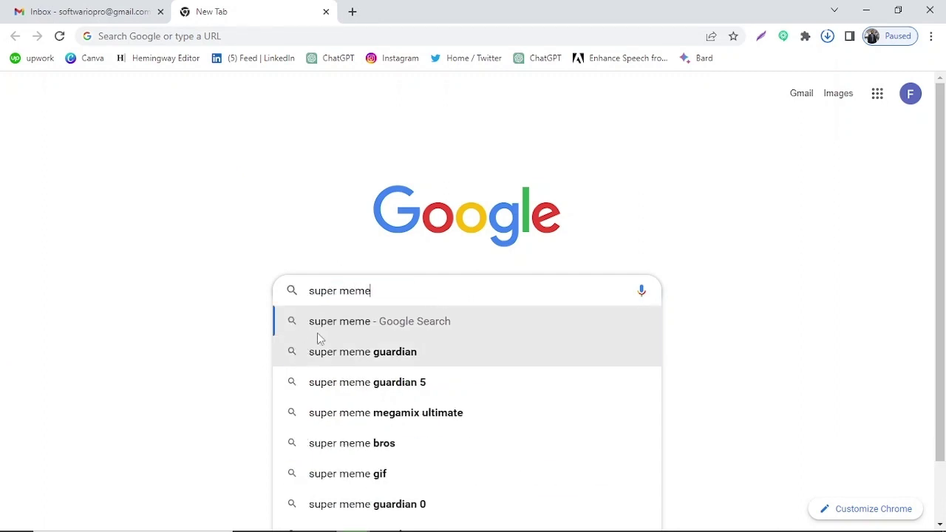
left_click(351, 322)
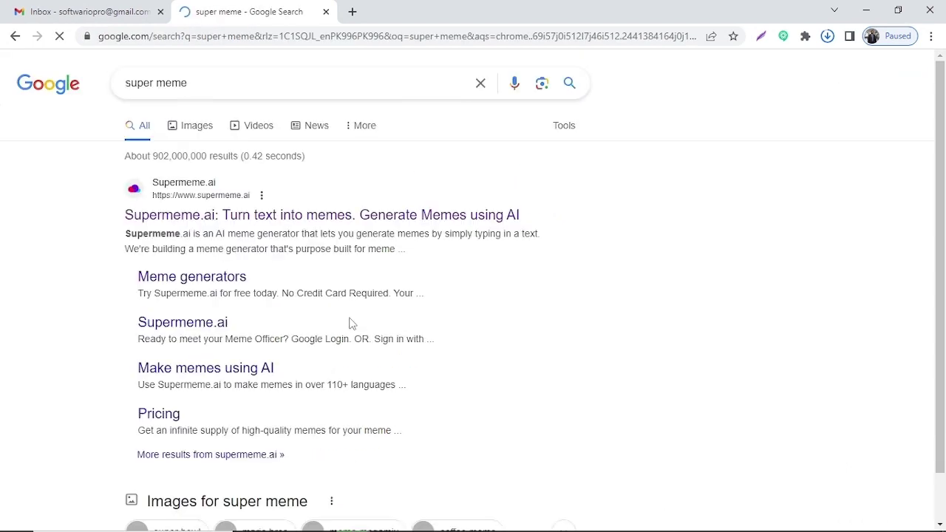
- Open the Supermeme.ai site from the search results, start the free trial and sign in with Google
left_click(186, 214)
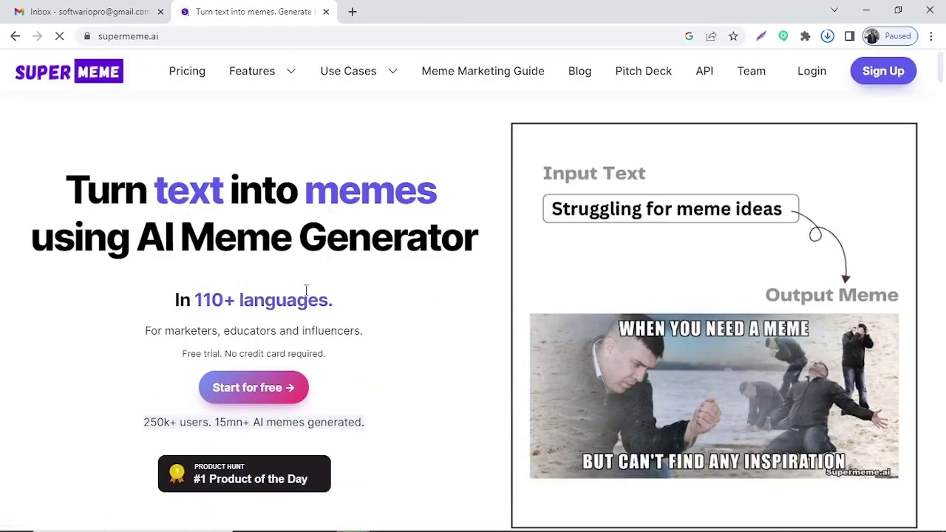
left_click(247, 396)
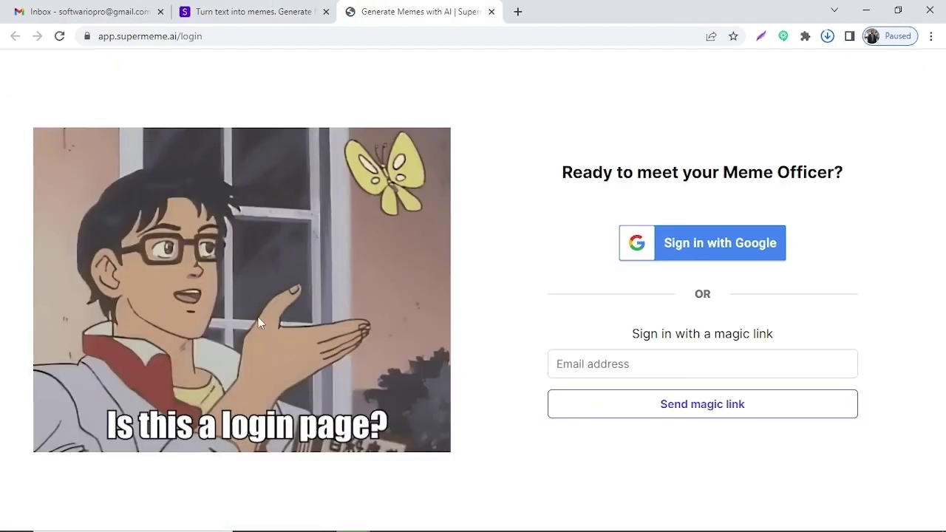
left_click(735, 248)
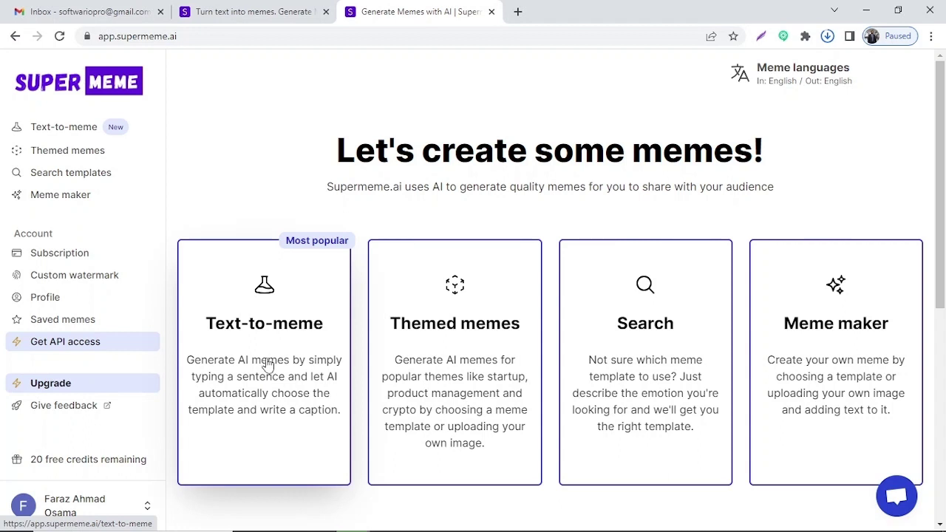
- Generate image memes with Text-to-meme from the text "first day of summer vacation for kids"
left_click(268, 365)
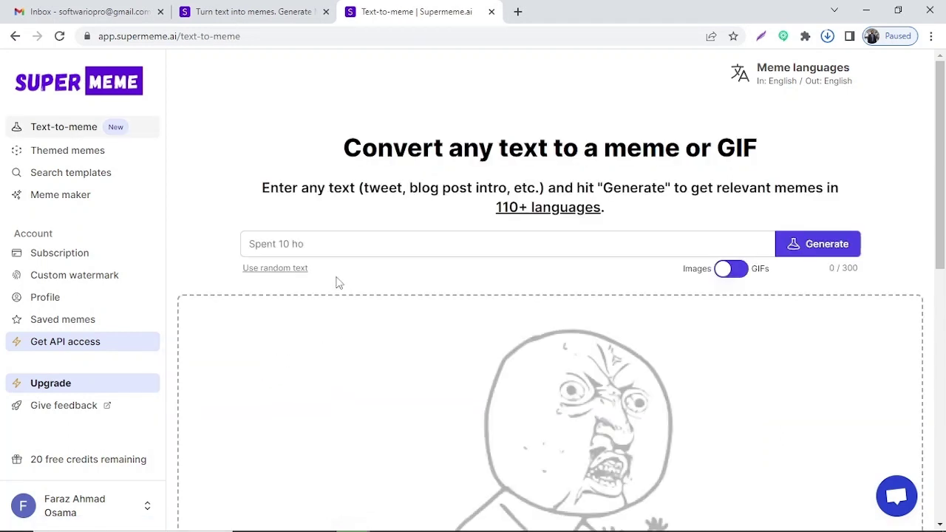
left_click(345, 247)
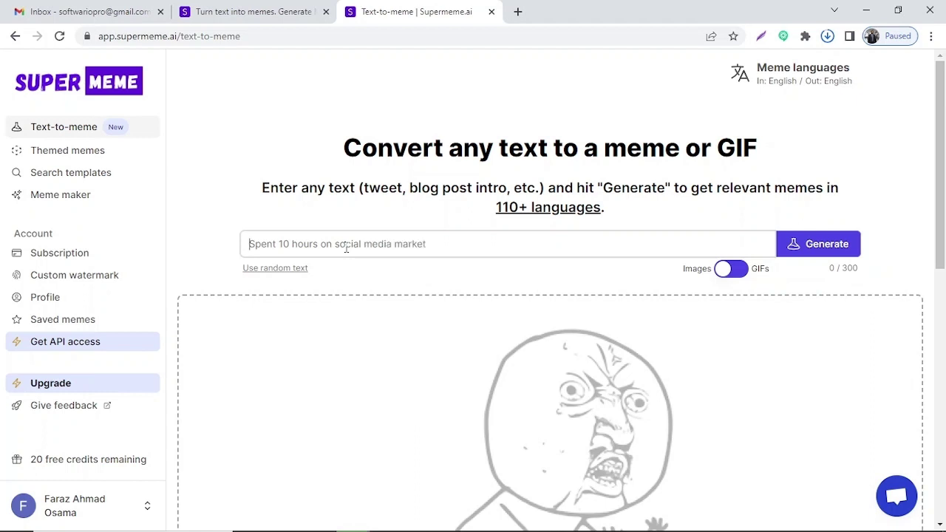
type("first day of summer vacation for kids")
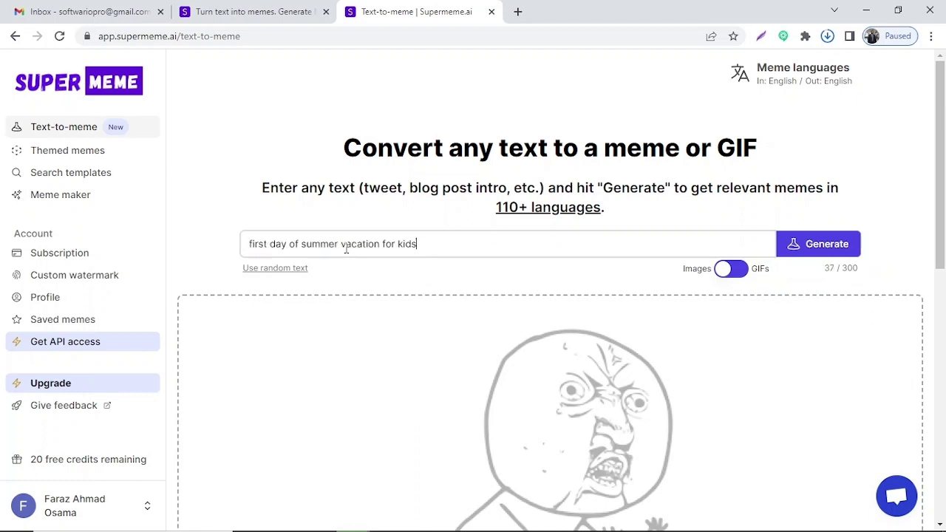
key("Return")
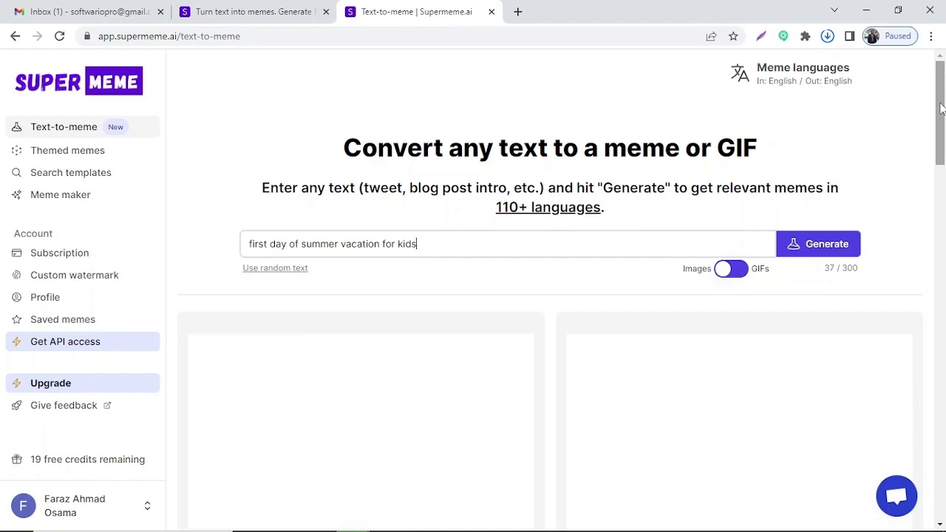
- Look through the generated memes and open the one about the excitement of kids on the first day of summer vacation for editing
left_click_drag(940, 109, 943, 157)
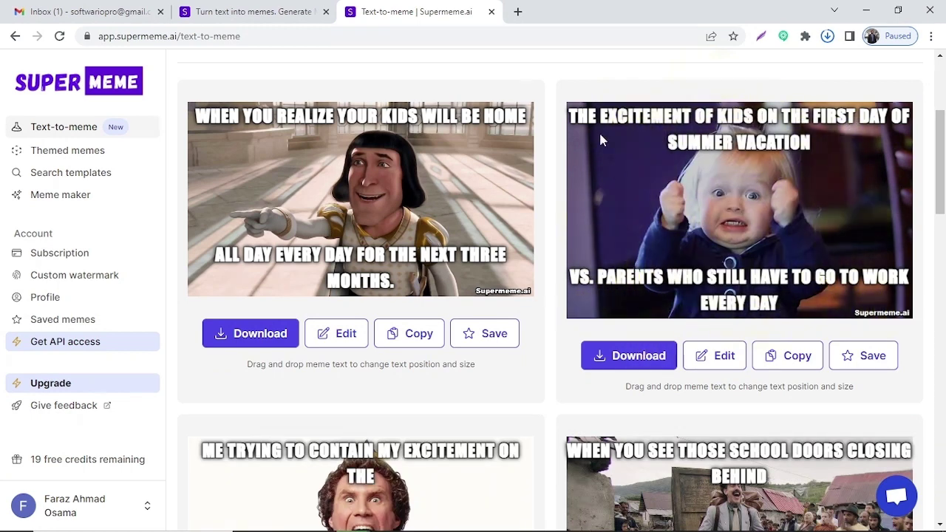
left_click(670, 122)
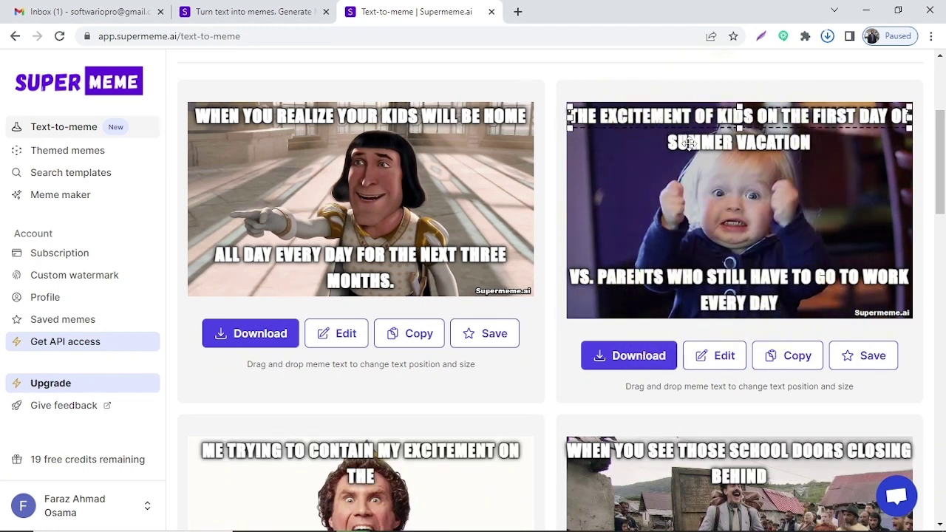
left_click(681, 278)
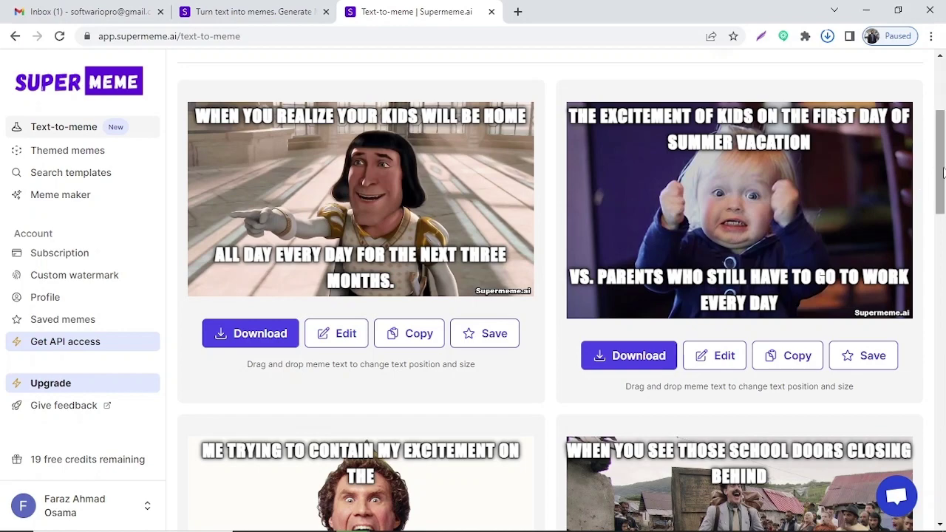
left_click_drag(940, 175, 941, 249)
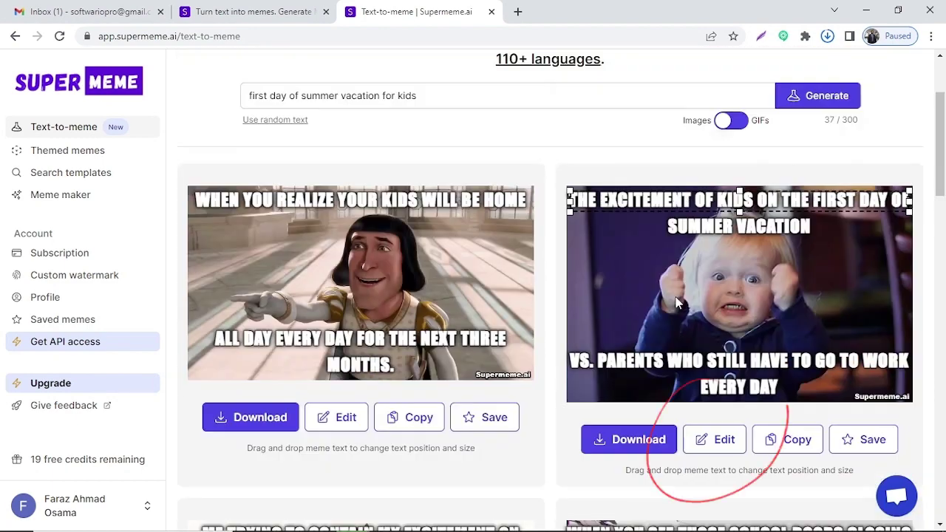
left_click(702, 450)
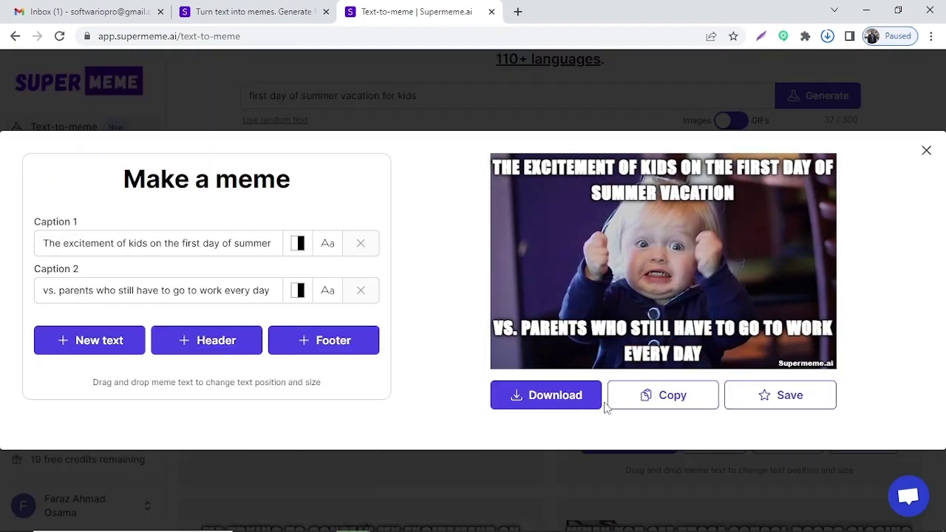
- Check the two caption fields of the kids' excitement meme, leave their text as is, and save and download the meme
left_click(77, 240)
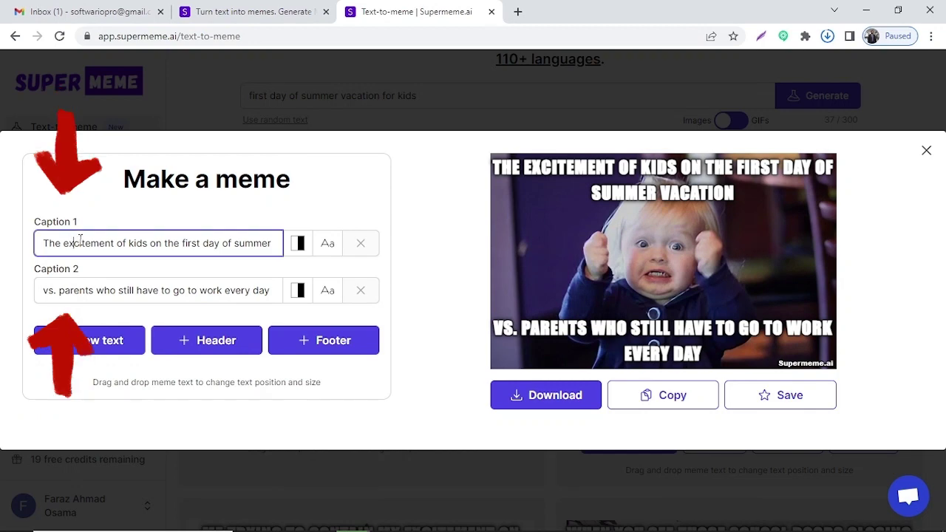
left_click(131, 293)
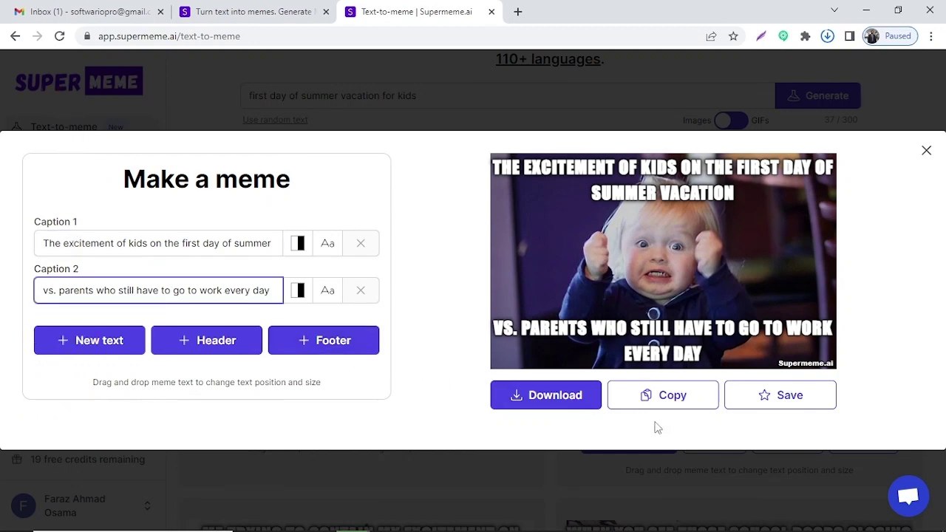
left_click(768, 397)
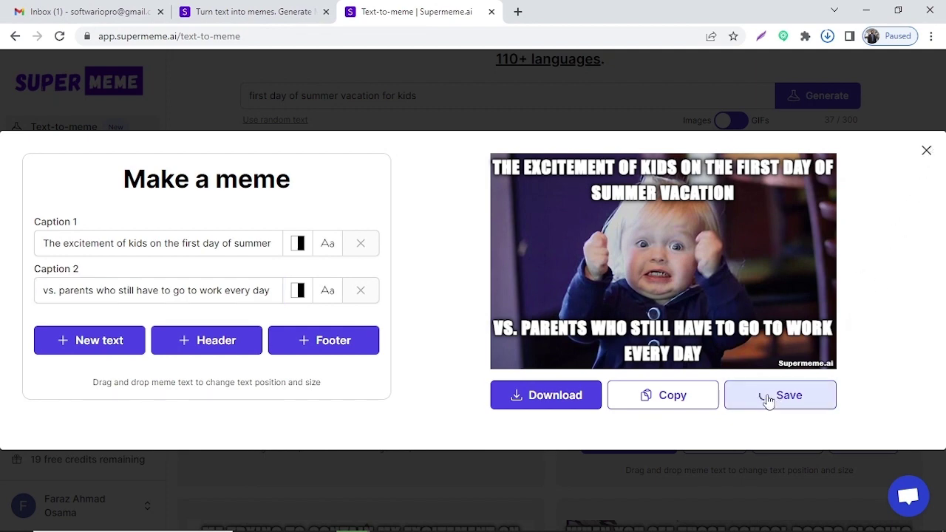
left_click(510, 396)
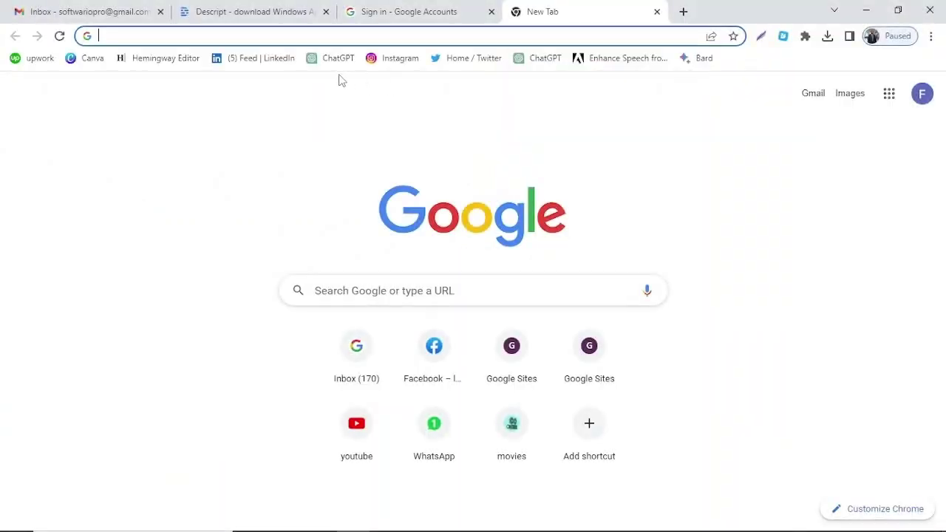
- Open the mubert.com website in the new browser tab
left_click(337, 36)
type("m")
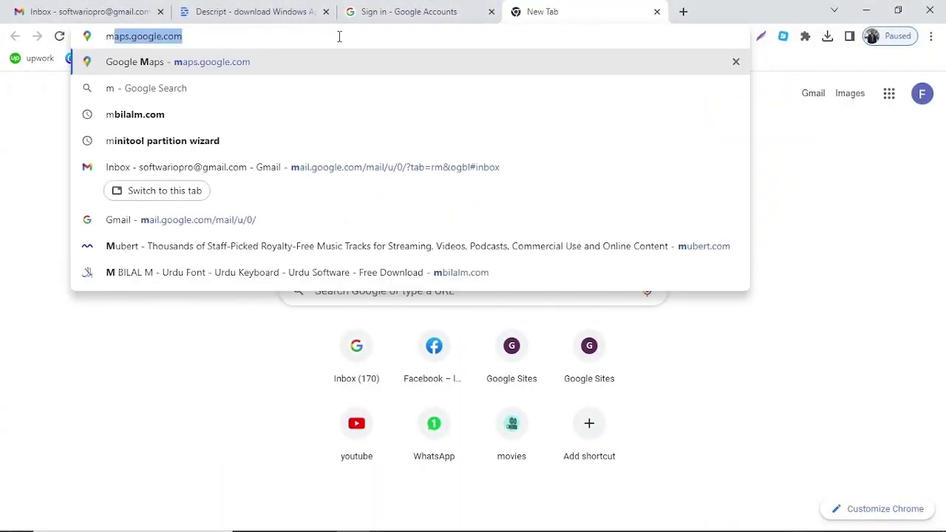
type("ubert")
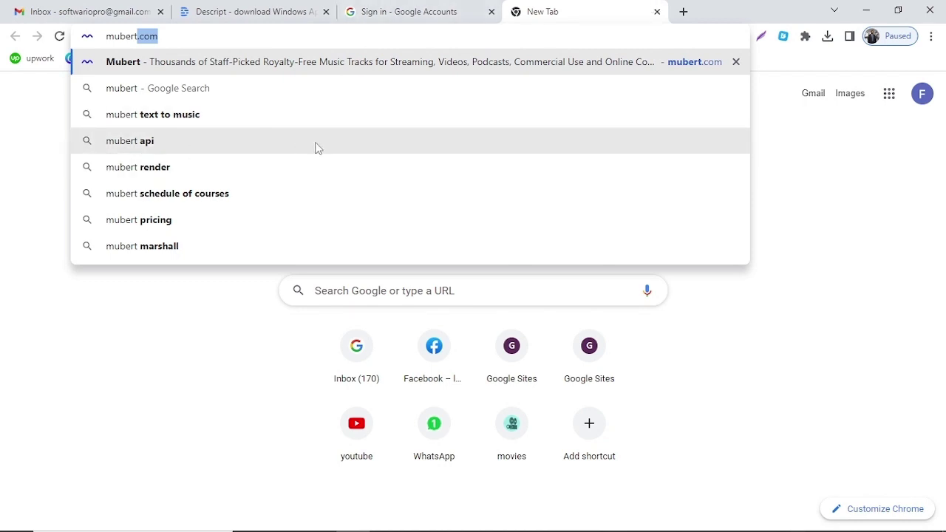
key("Return")
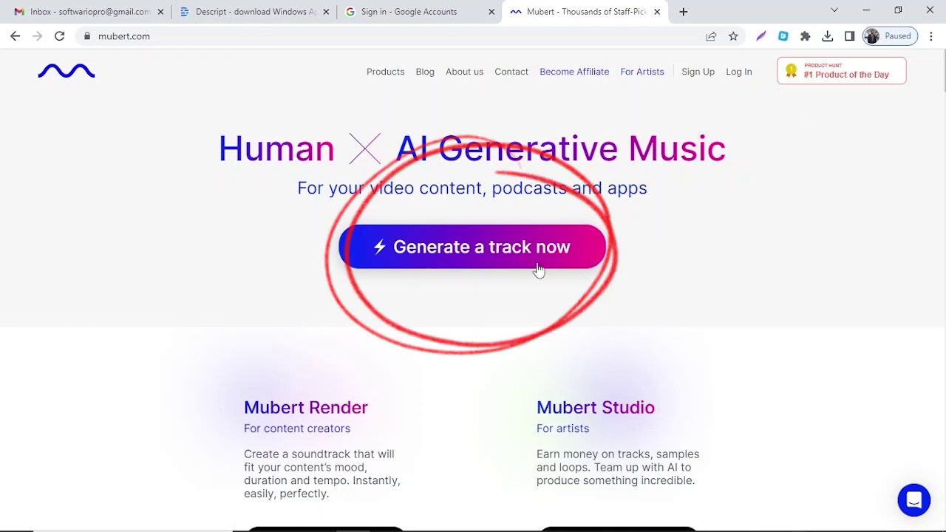
- Generate a 00:45 Mubert track from the prompt "jazz music for video background"
left_click(418, 248)
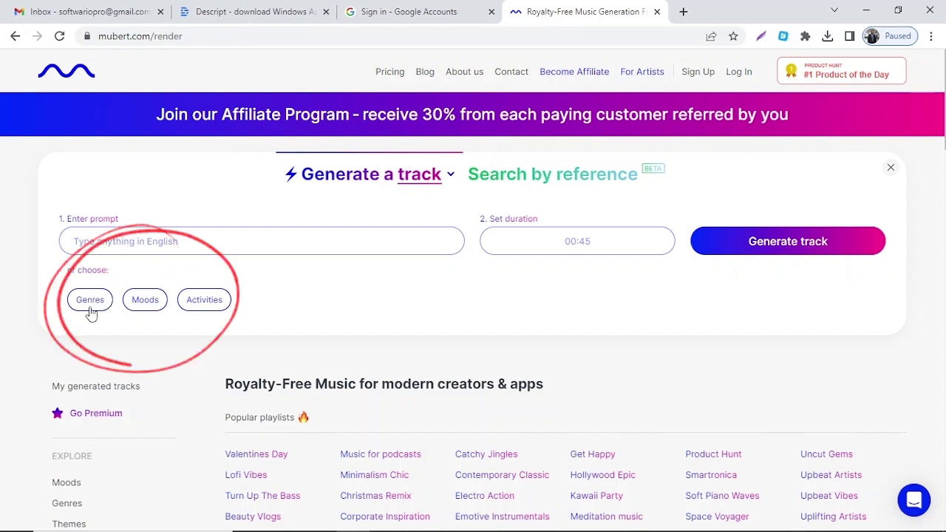
left_click(215, 242)
type("jazz mu")
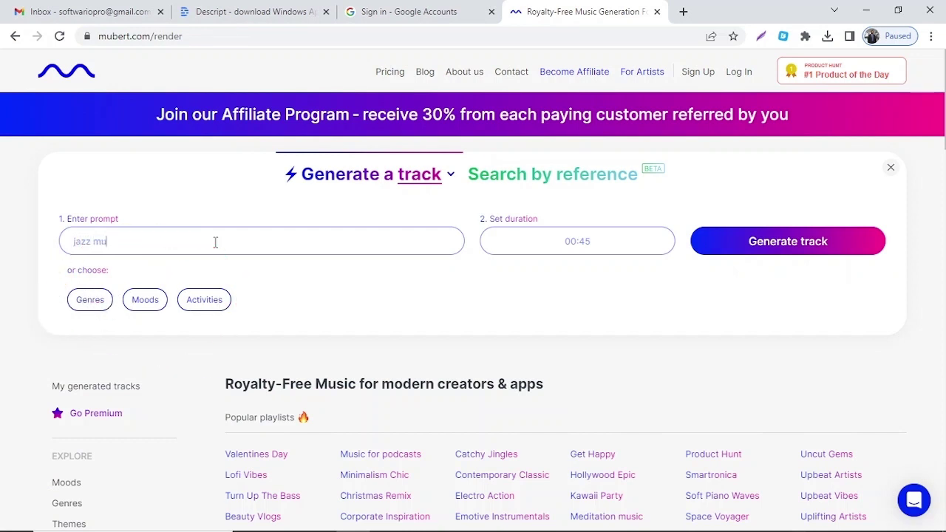
type("sic for video background")
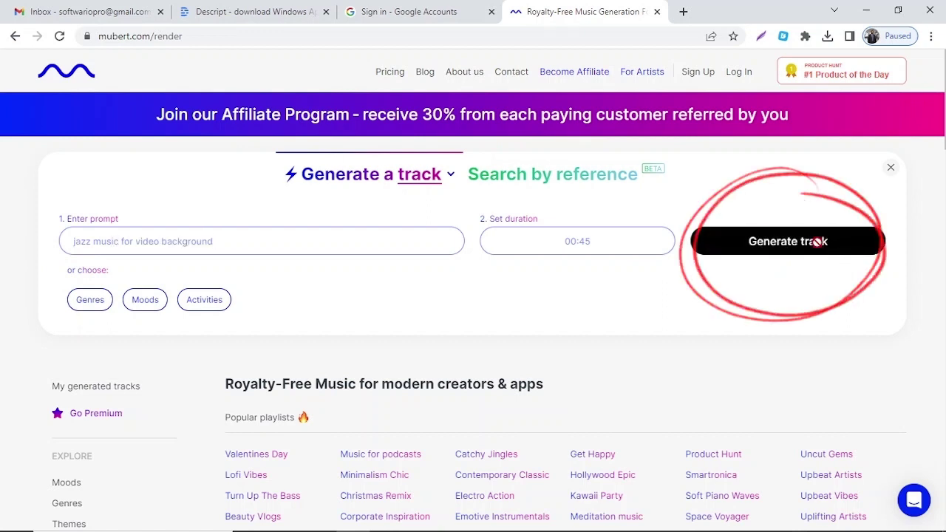
left_click(815, 242)
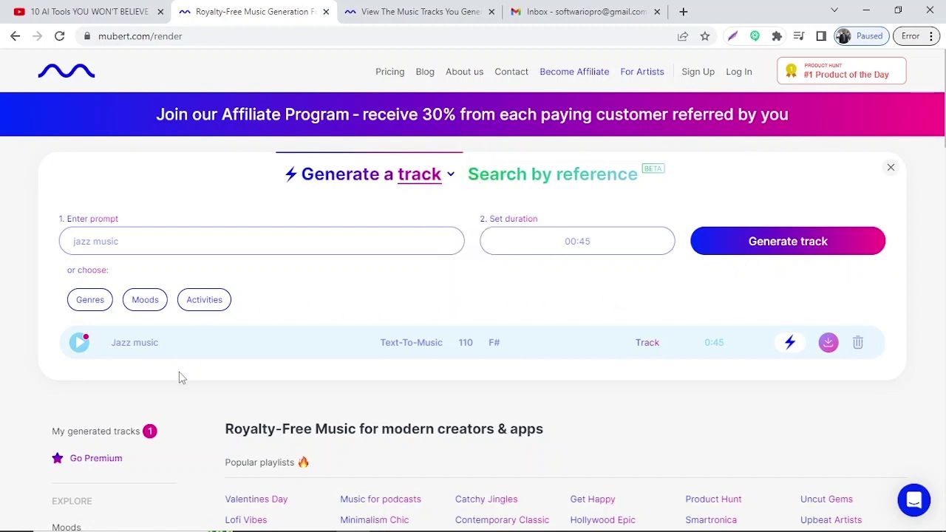
- Open the generated Jazz music track's page, listen to part of it and pause playback
left_click(137, 361)
left_click(258, 348)
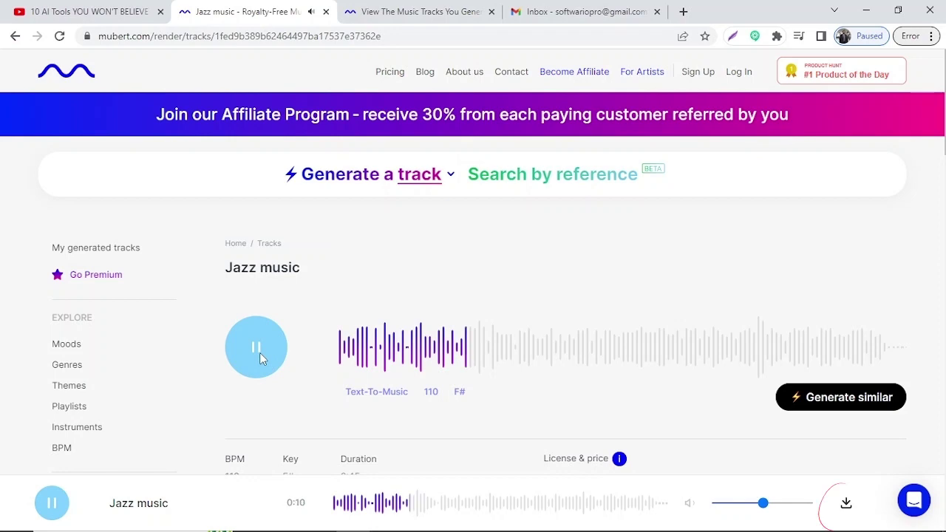
left_click(259, 353)
- Request the Jazz music track's download and create a free Mubert account using the Google login
left_click(846, 503)
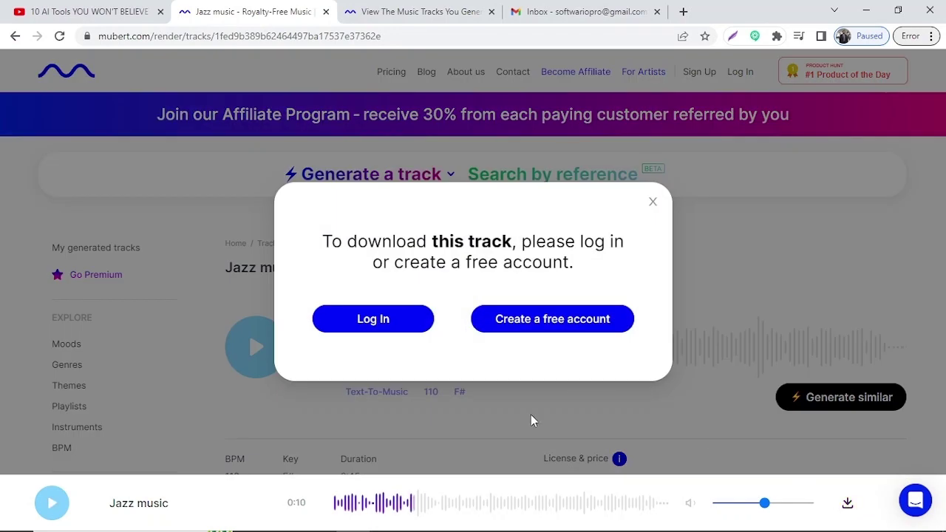
left_click(545, 320)
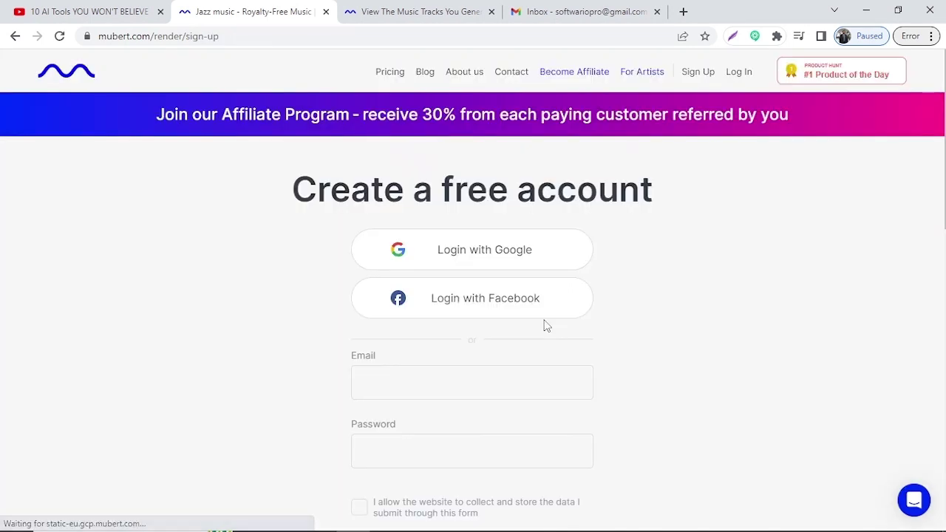
left_click(467, 264)
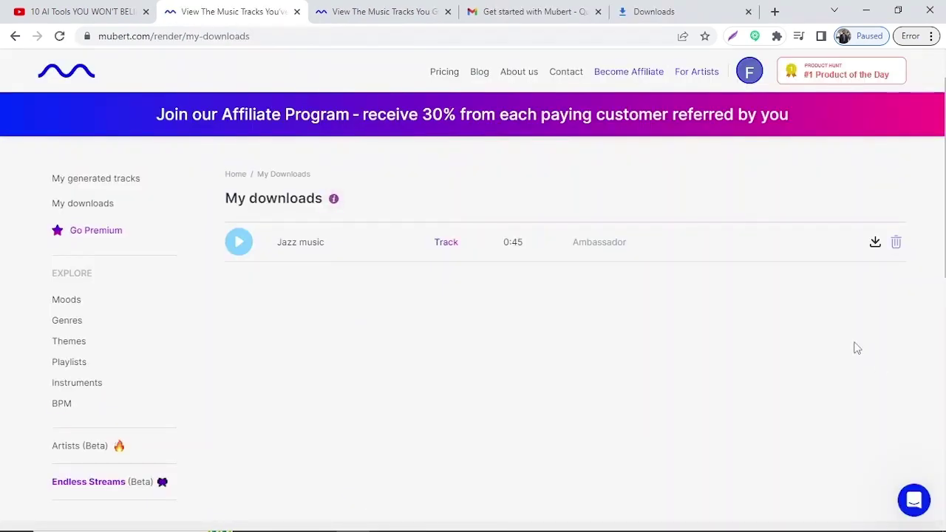
- Download the Jazz music track under the Ambassador license and open the downloaded jazz music zip from the Downloads folder
left_click(876, 242)
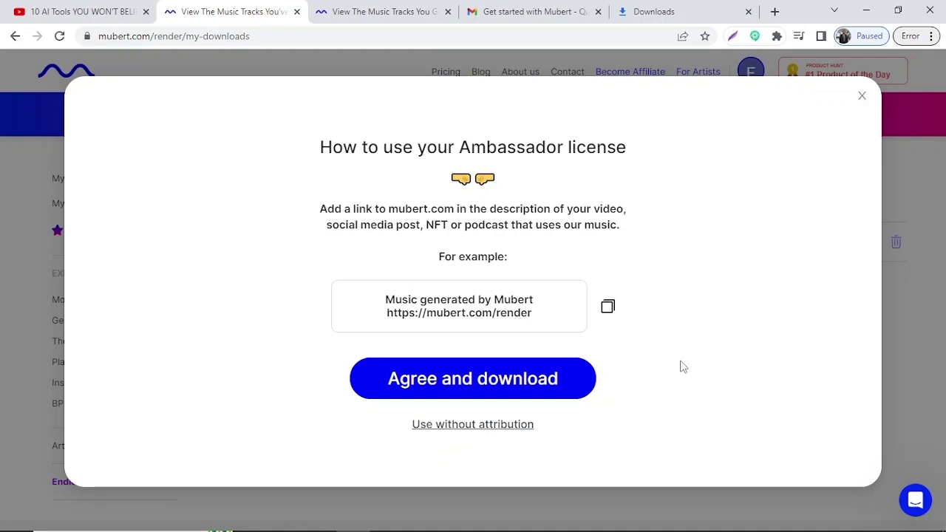
left_click(501, 389)
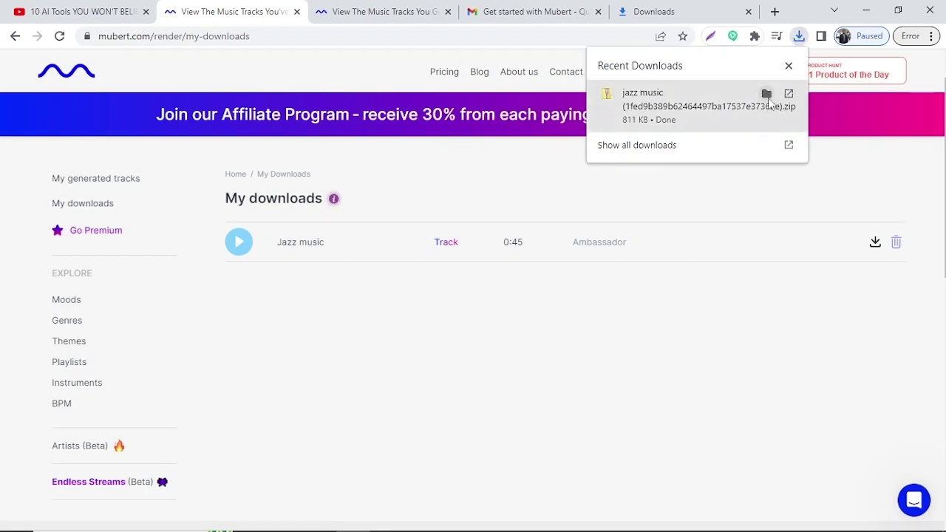
left_click(767, 96)
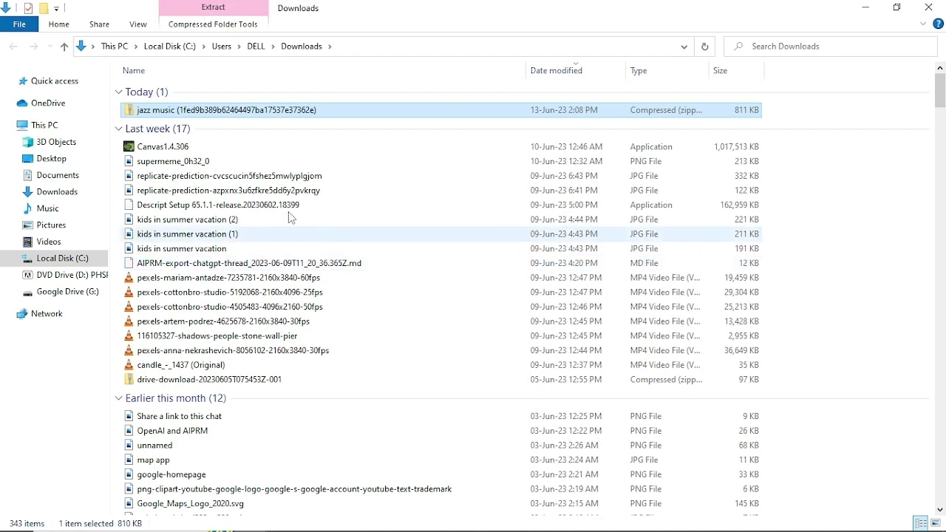
double_click(212, 111)
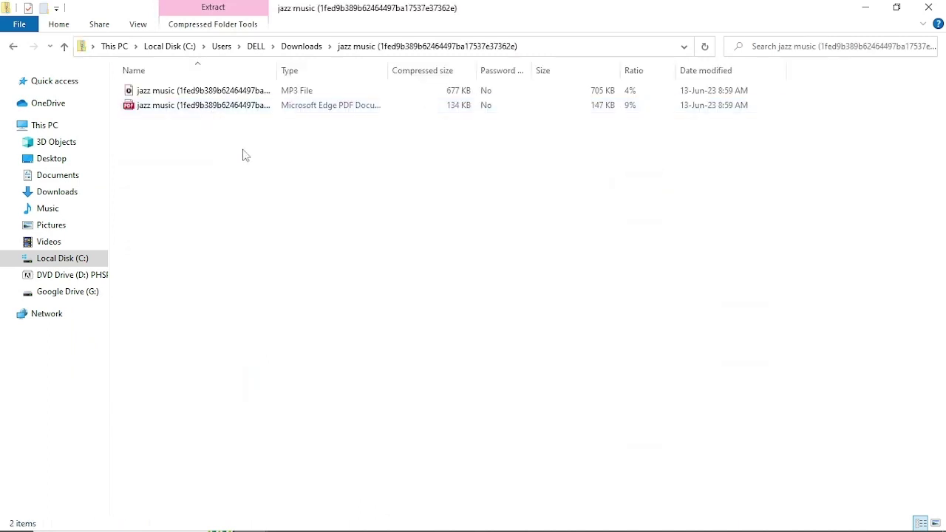